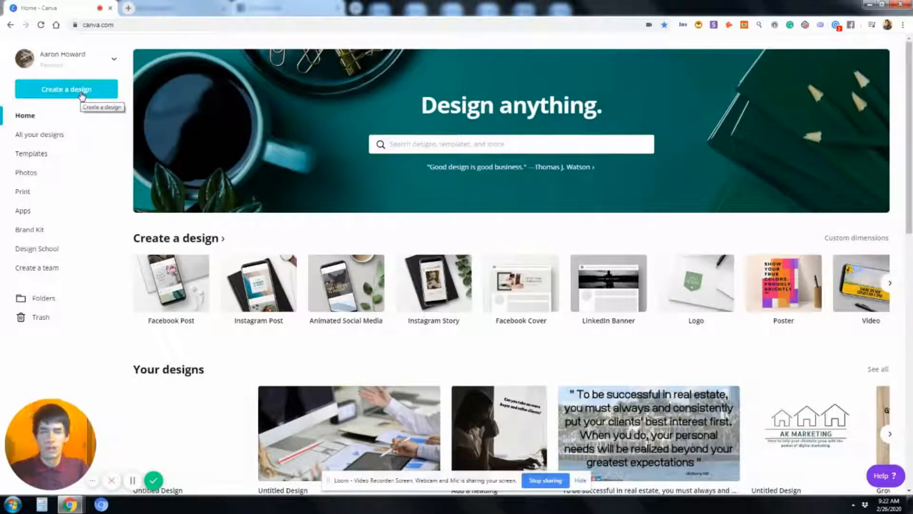
- Open the choices for a new design and browse the available design types
{"action": "left_click", "coordinate": [81, 95]}
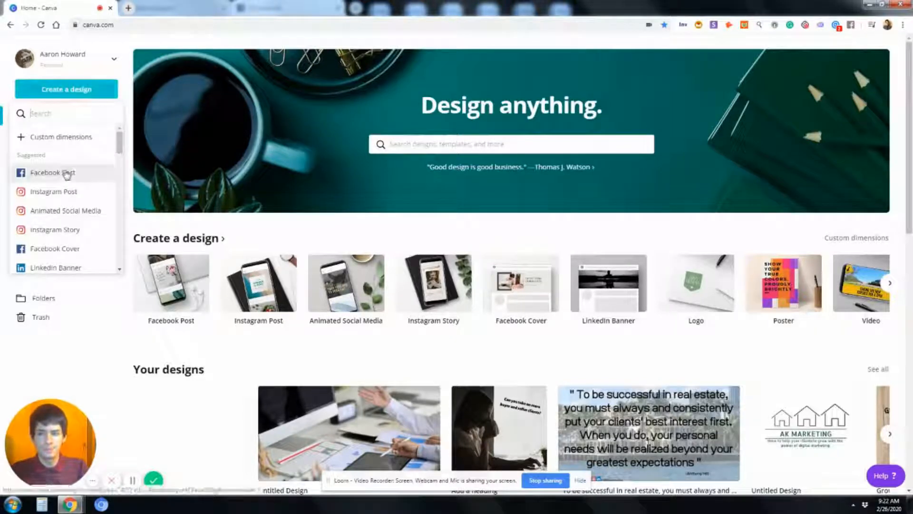
{"action": "scroll", "coordinate": [78, 195], "scroll_direction": "down", "scroll_amount": 2}
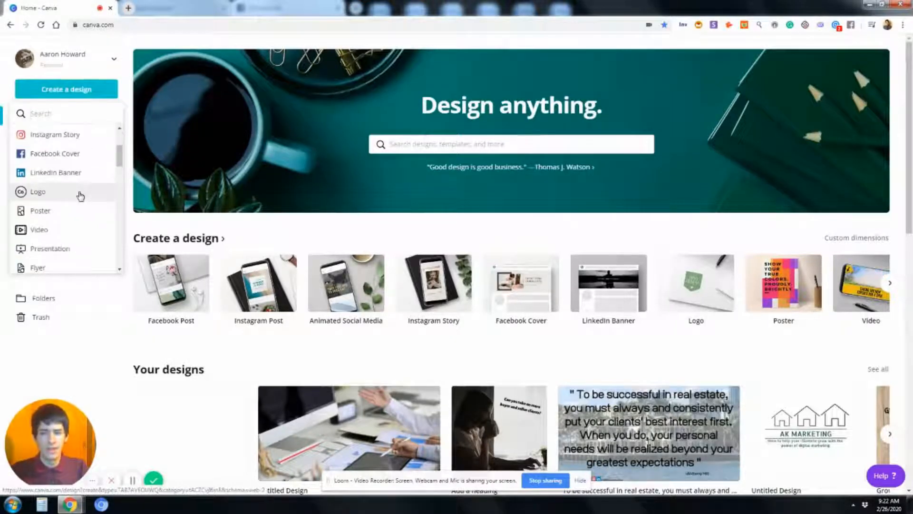
{"action": "scroll", "coordinate": [80, 195], "scroll_direction": "up", "scroll_amount": 3}
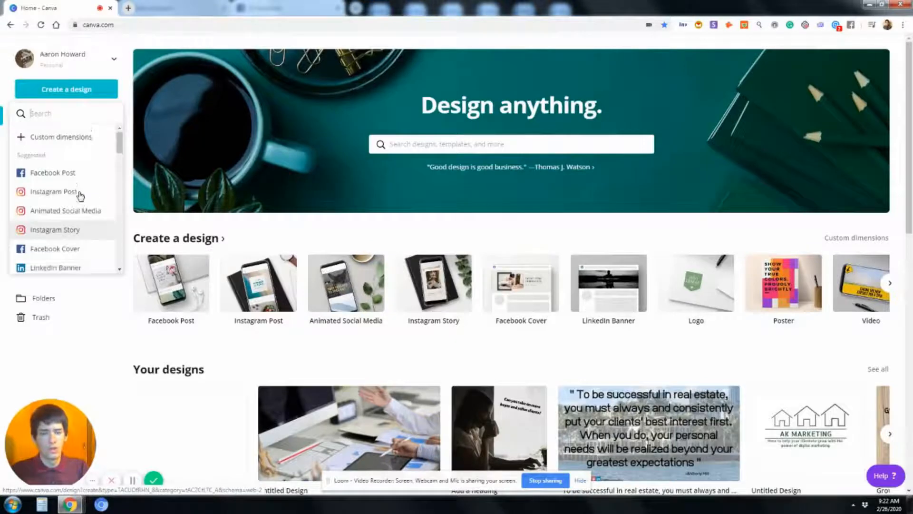
{"action": "scroll", "coordinate": [80, 193], "scroll_direction": "down", "scroll_amount": 4}
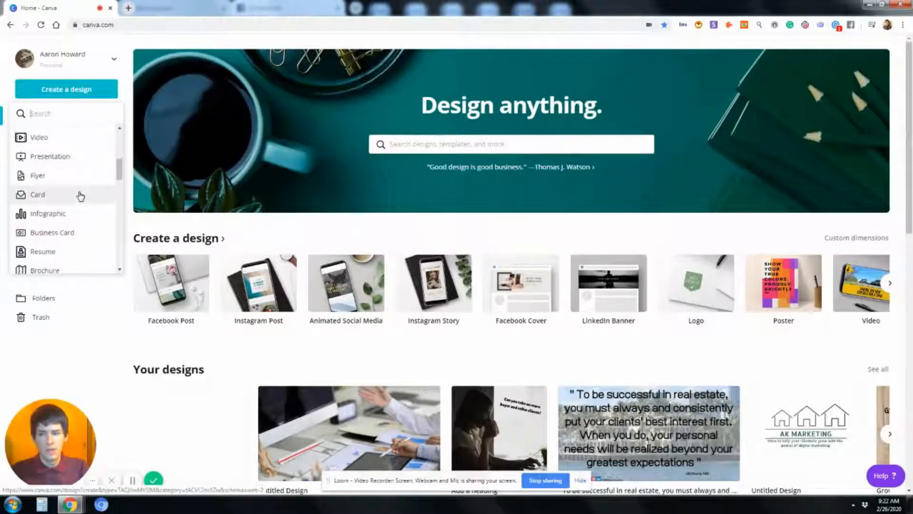
{"action": "scroll", "coordinate": [80, 187], "scroll_direction": "up", "scroll_amount": 1}
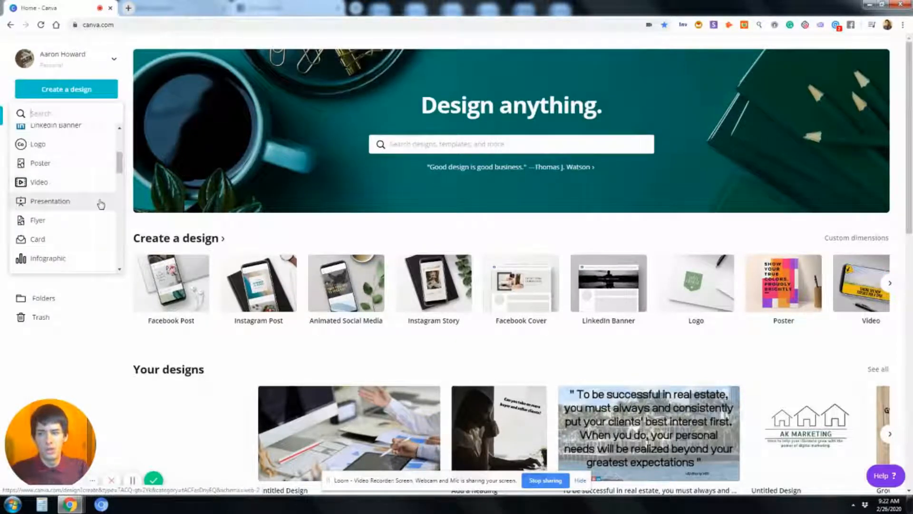
{"action": "scroll", "coordinate": [99, 206], "scroll_direction": "down", "scroll_amount": 1}
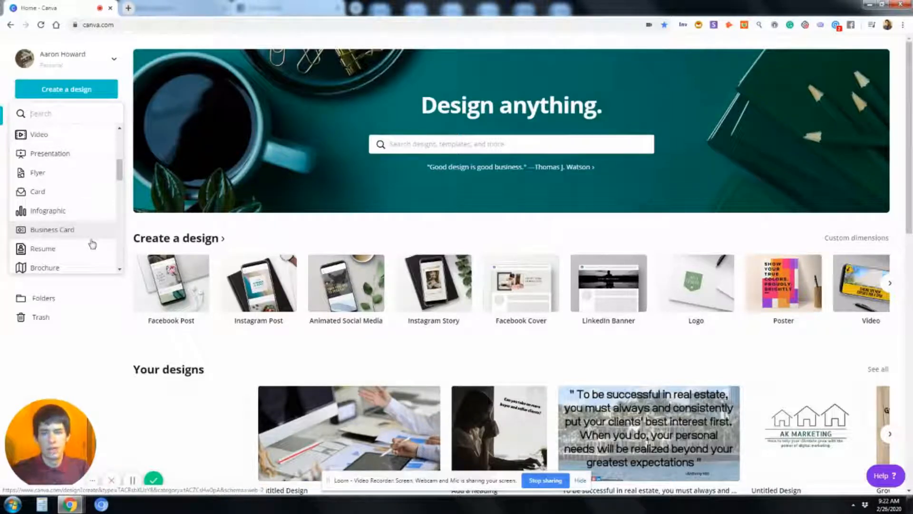
{"action": "scroll", "coordinate": [96, 221], "scroll_direction": "up", "scroll_amount": 2}
{"action": "scroll", "coordinate": [97, 222], "scroll_direction": "up", "scroll_amount": 2}
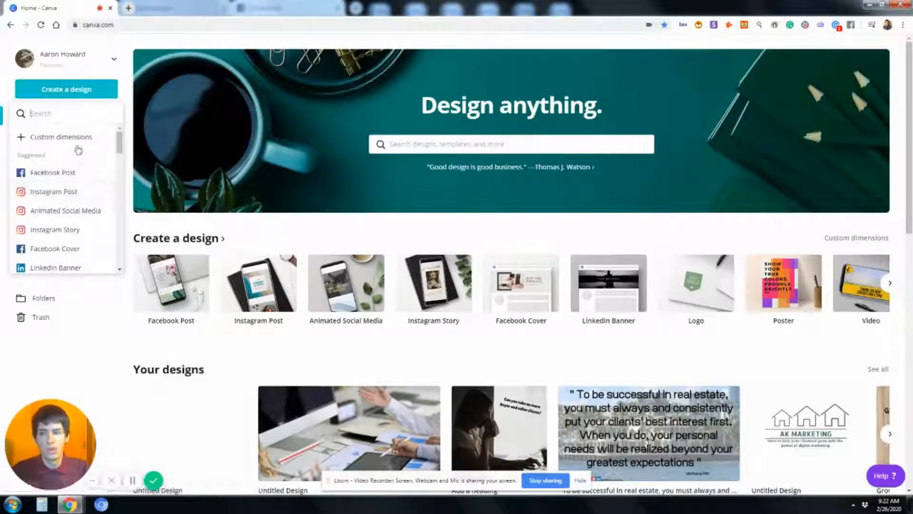
- Search the design types for Twitter formats, then clear the search
{"action": "type", "text": "t"}
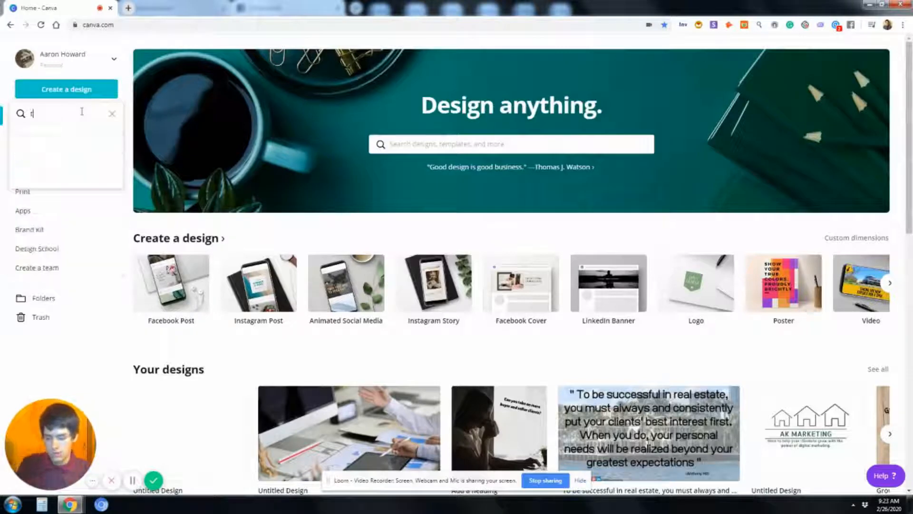
{"action": "type", "text": "witte"}
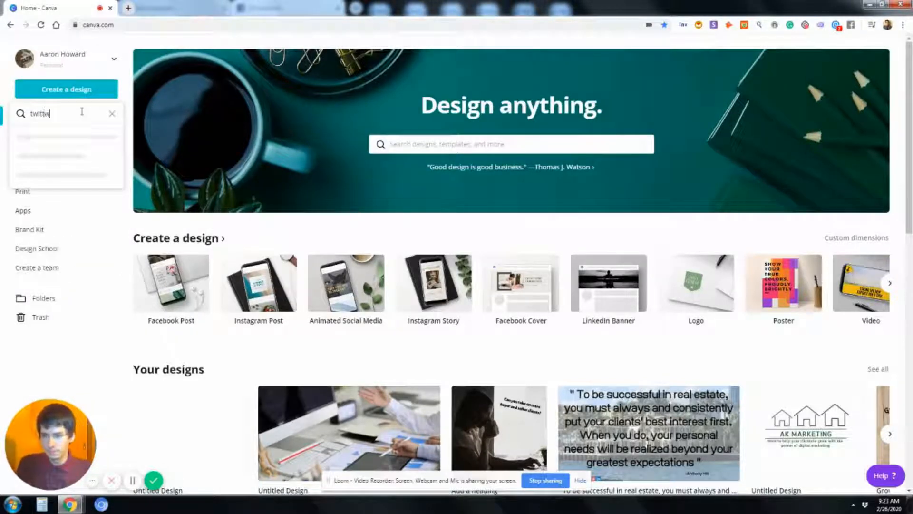
{"action": "key", "text": "BackSpace"}
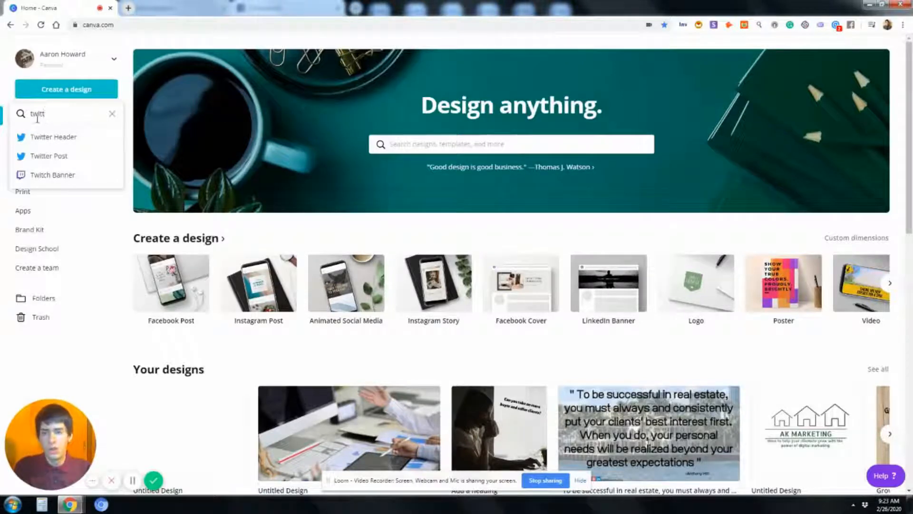
{"action": "key", "text": "BackSpace"}
{"action": "key", "text": "BackSpace"}
{"action": "key", "text": "BackSpace"}
{"action": "key", "text": "BackSpace"}
{"action": "key", "text": "BackSpace"}
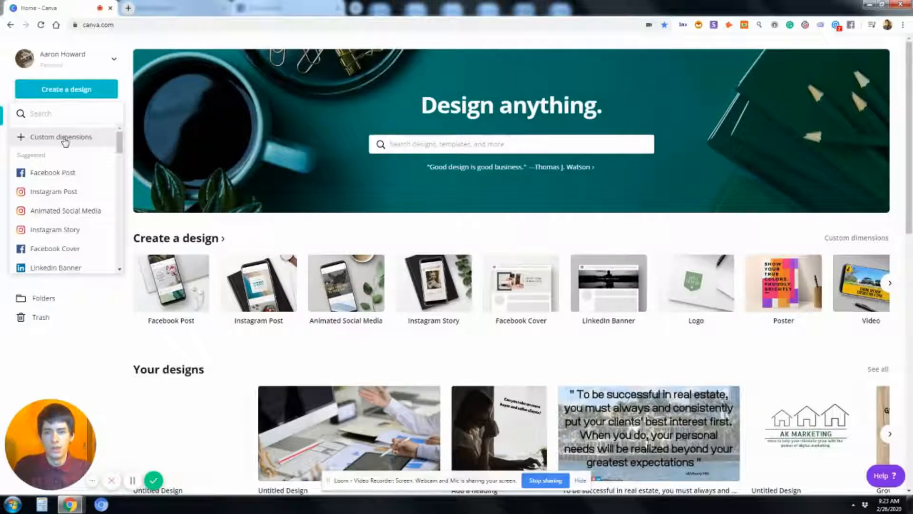
- Create a new blank design with custom dimensions of 1200 × 628 px
{"action": "left_click", "coordinate": [62, 139]}
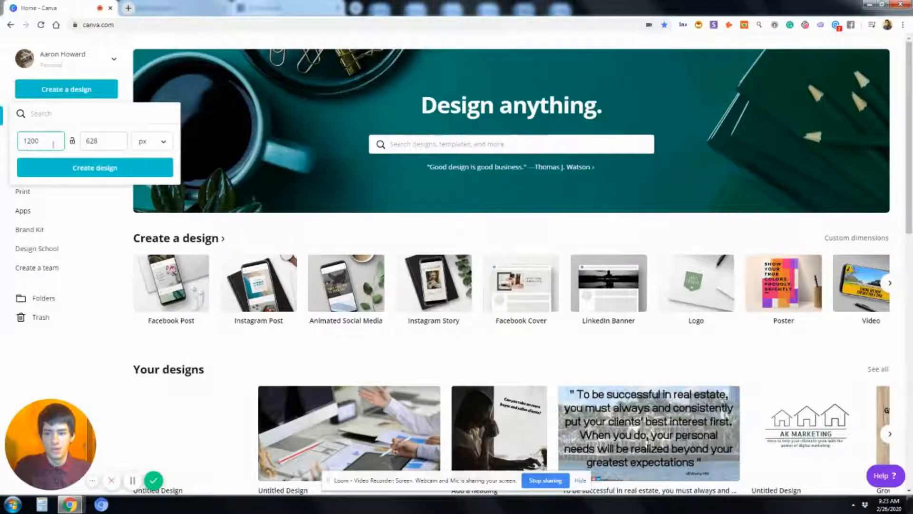
{"action": "left_click", "coordinate": [105, 176]}
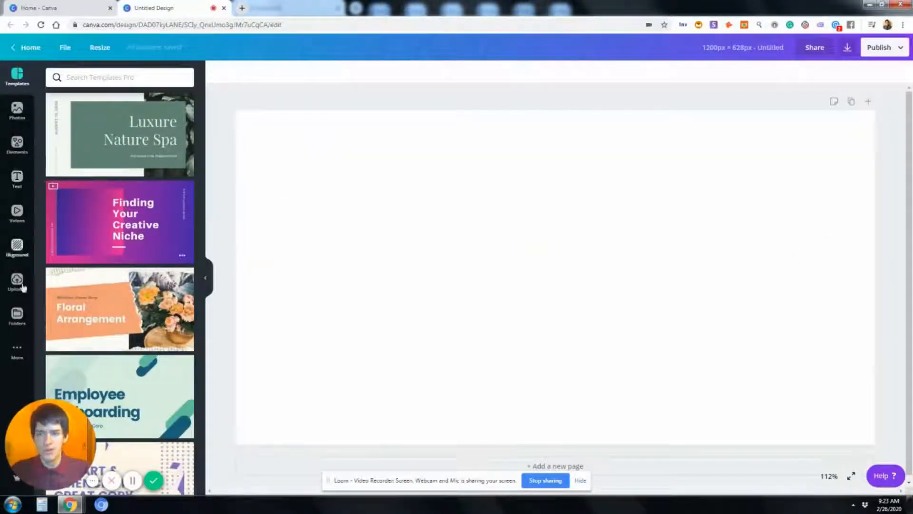
- Add the recently used photo of the two-storey house and stretch it to cover the whole page
{"action": "left_click", "coordinate": [17, 111]}
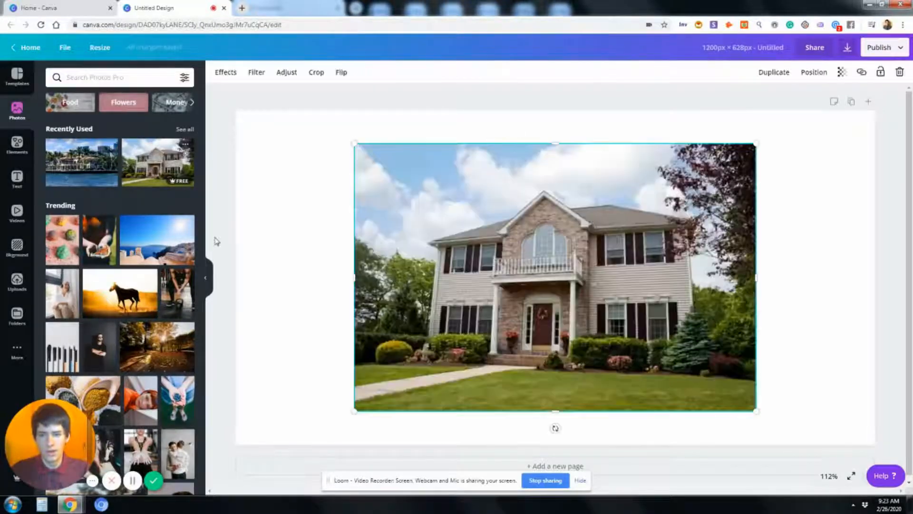
{"action": "left_click_drag", "start_coordinate": [550, 117], "coordinate": [550, 139]}
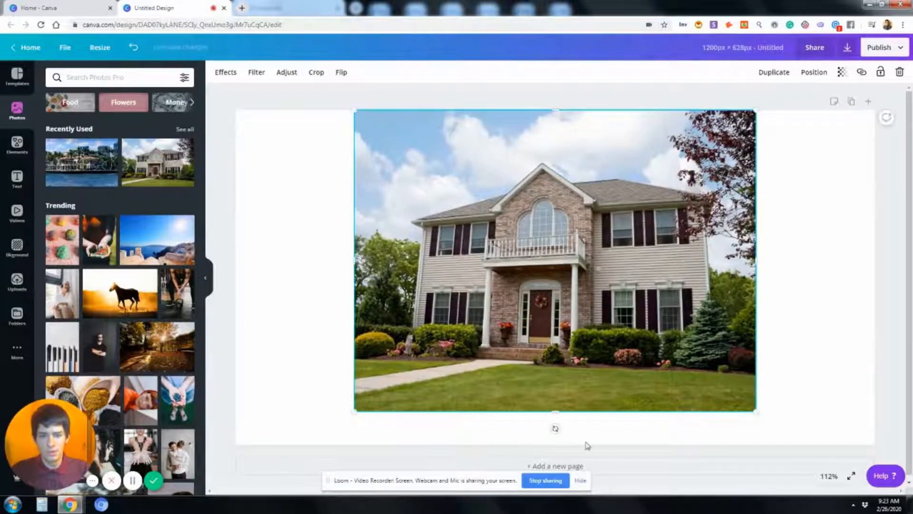
{"action": "left_click_drag", "start_coordinate": [551, 436], "coordinate": [550, 445]}
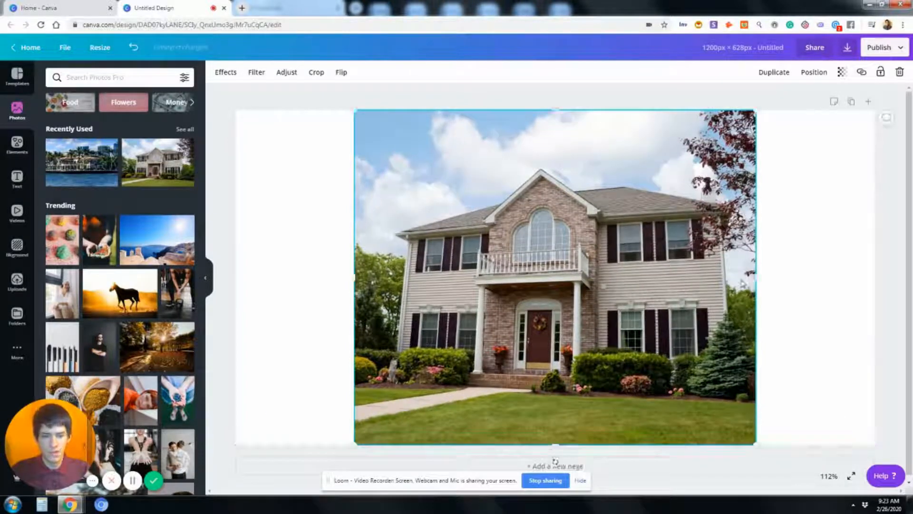
{"action": "left_click_drag", "start_coordinate": [834, 285], "coordinate": [880, 288]}
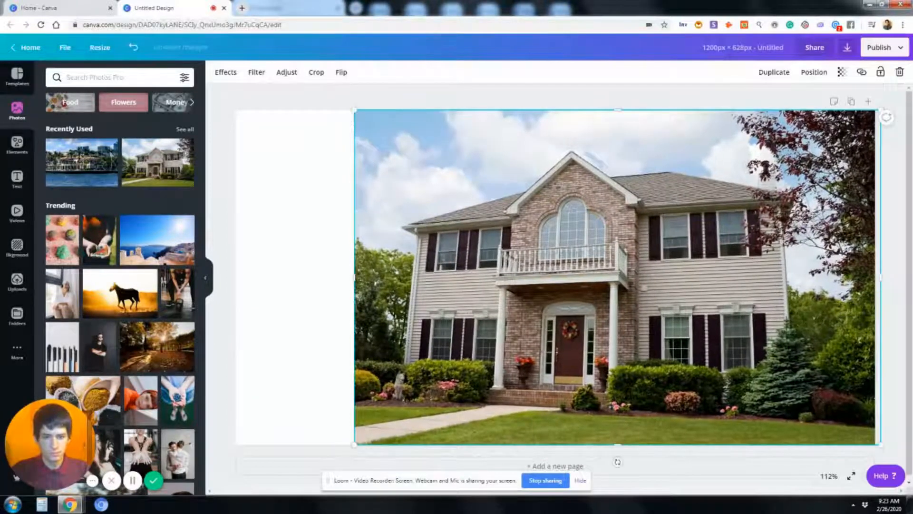
{"action": "left_click_drag", "start_coordinate": [251, 273], "coordinate": [215, 276]}
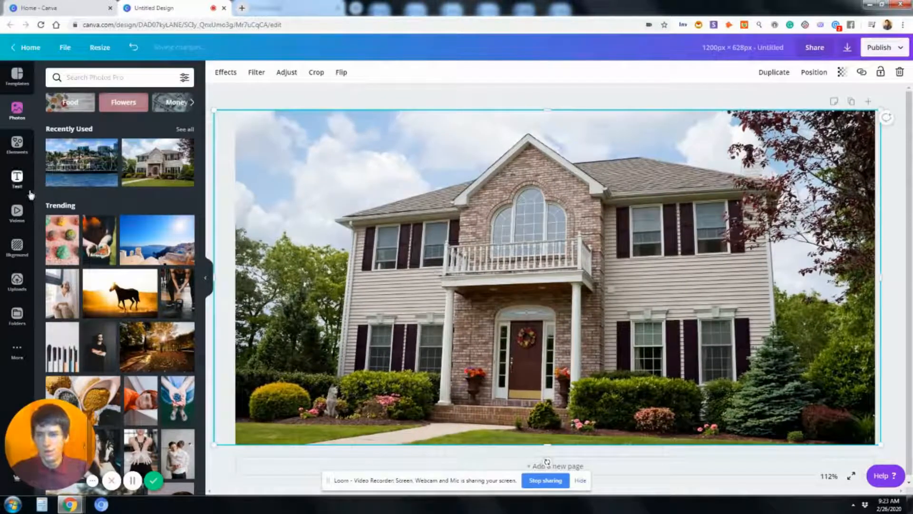
- Add a heading over the house photo and scale it up to font size 36
{"action": "left_click", "coordinate": [18, 180]}
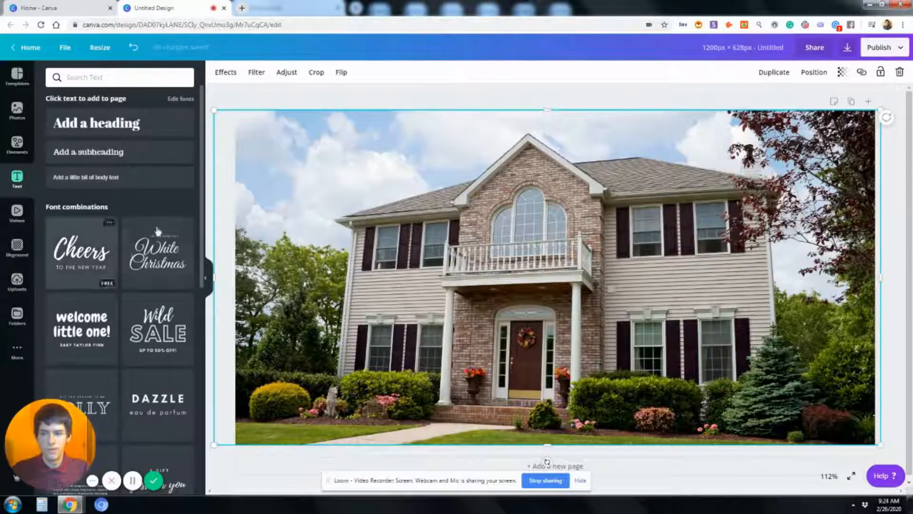
{"action": "scroll", "coordinate": [162, 350], "scroll_direction": "down", "scroll_amount": 3}
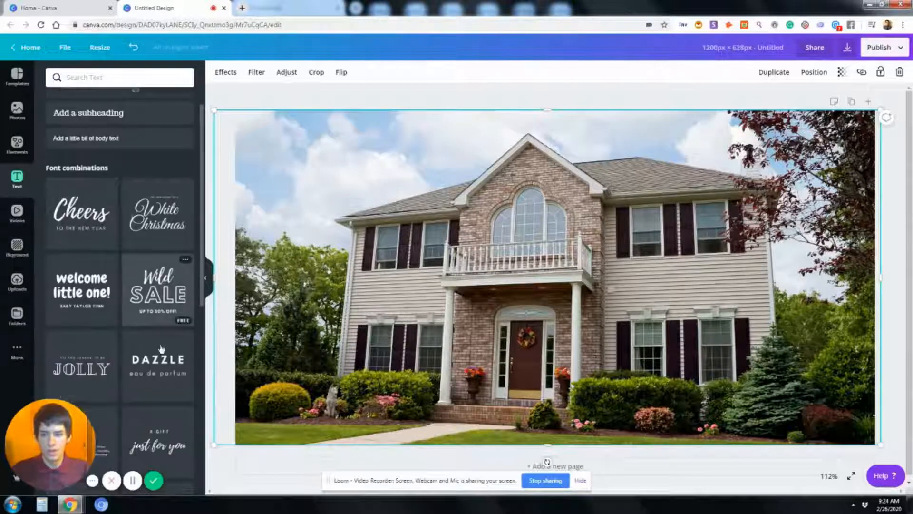
{"action": "scroll", "coordinate": [118, 226], "scroll_direction": "up", "scroll_amount": 3}
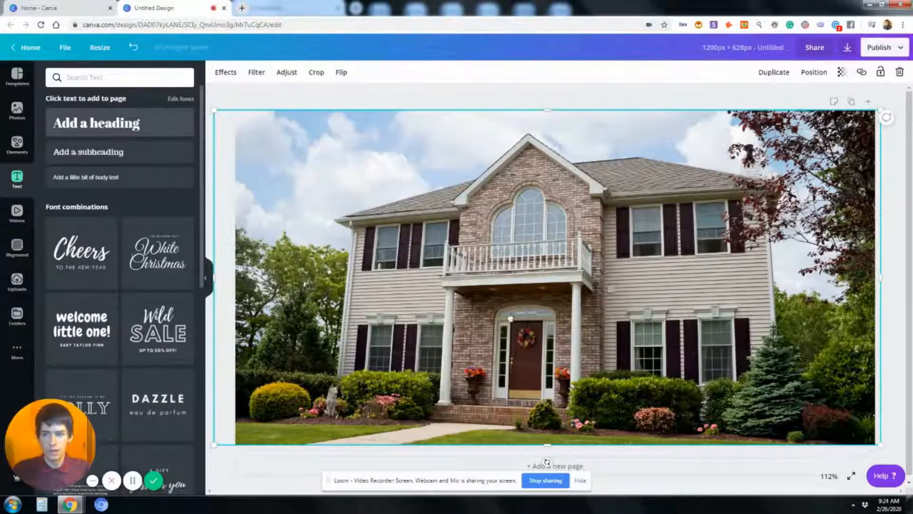
{"action": "left_click", "coordinate": [98, 123]}
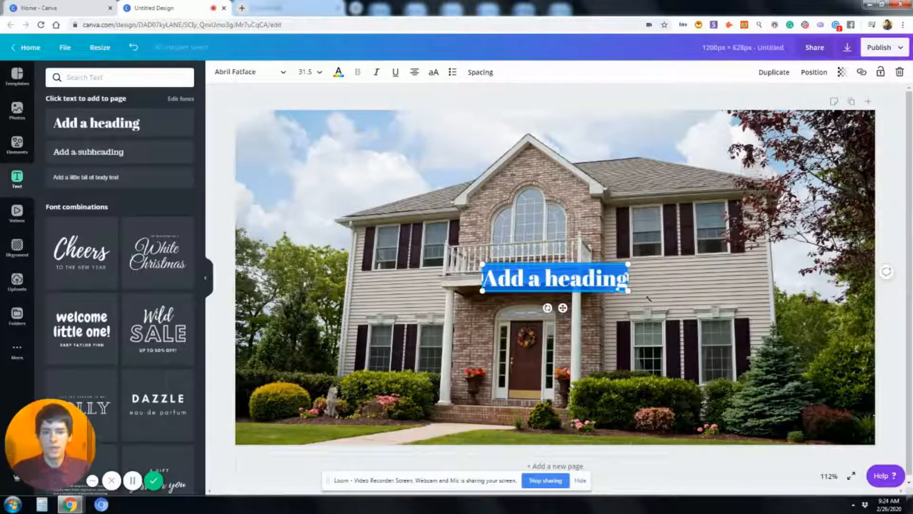
{"action": "left_click_drag", "start_coordinate": [648, 298], "coordinate": [649, 294]}
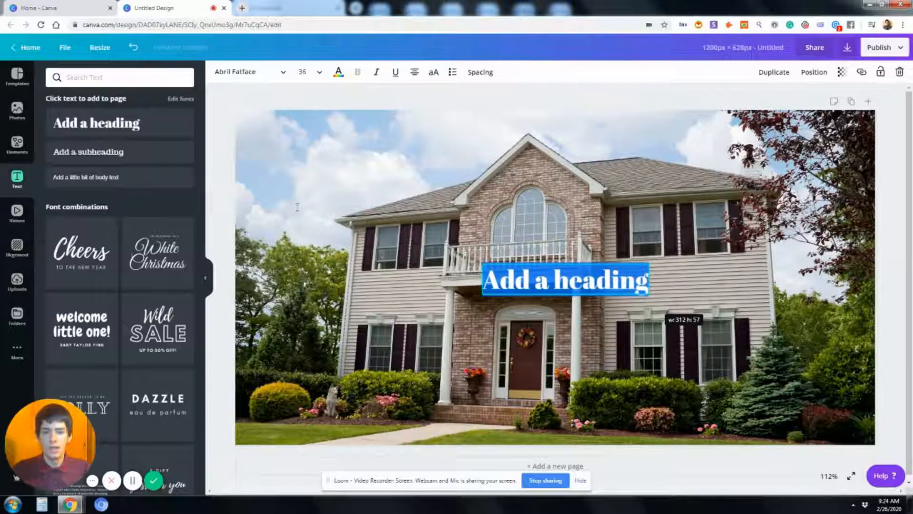
- Set the heading's text color to the bright red default color
{"action": "left_click", "coordinate": [344, 77]}
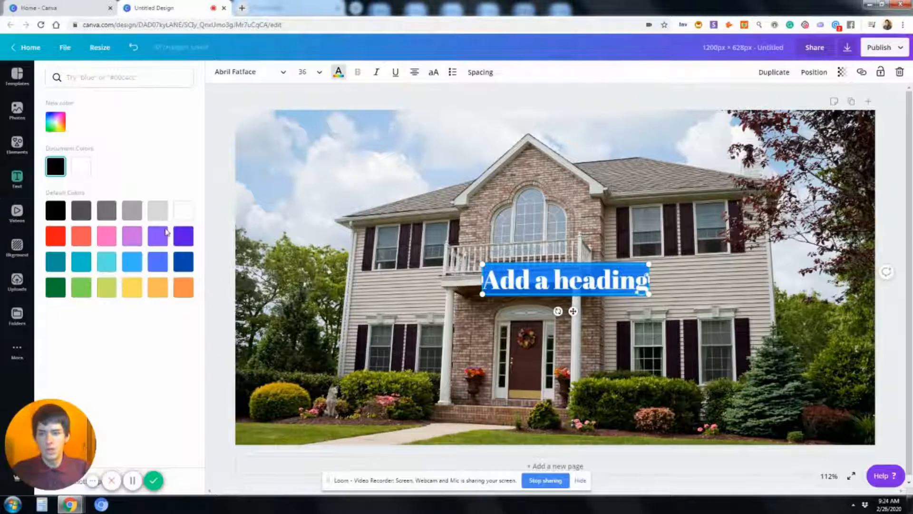
{"action": "left_click", "coordinate": [56, 236]}
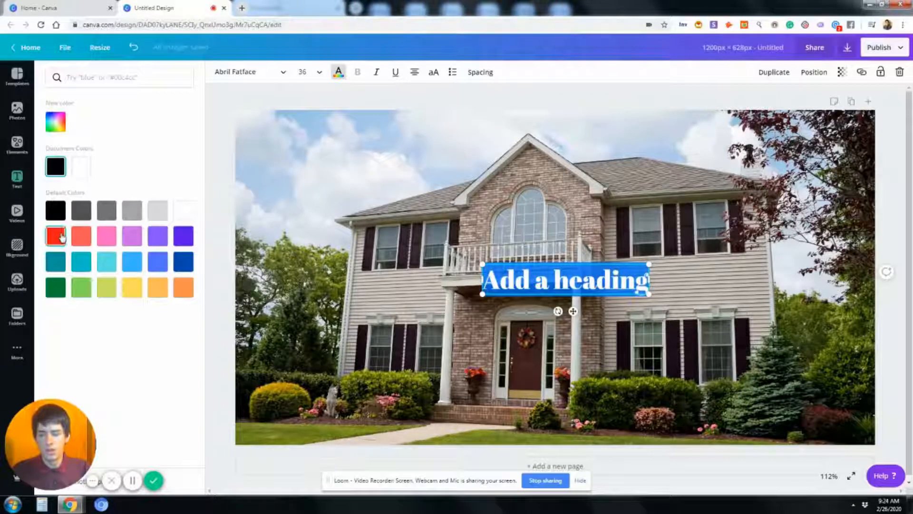
{"action": "left_click", "coordinate": [66, 210]}
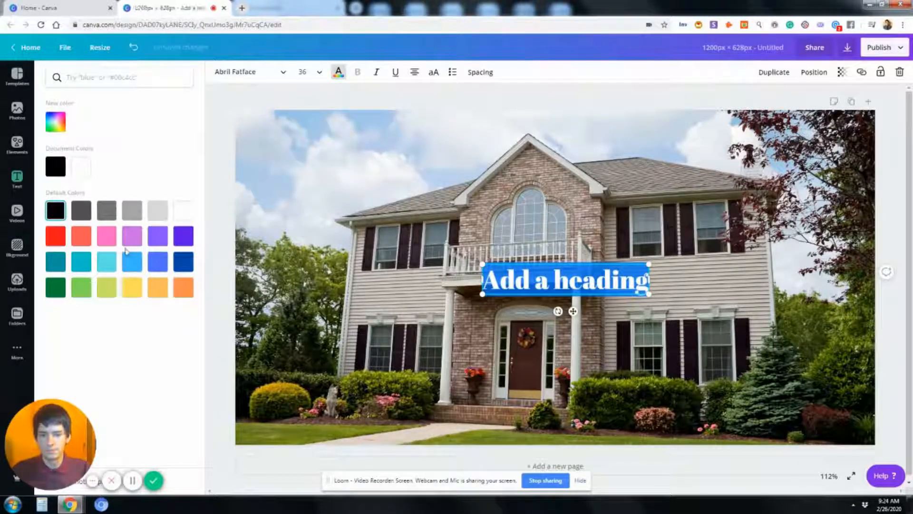
{"action": "key", "text": "Escape"}
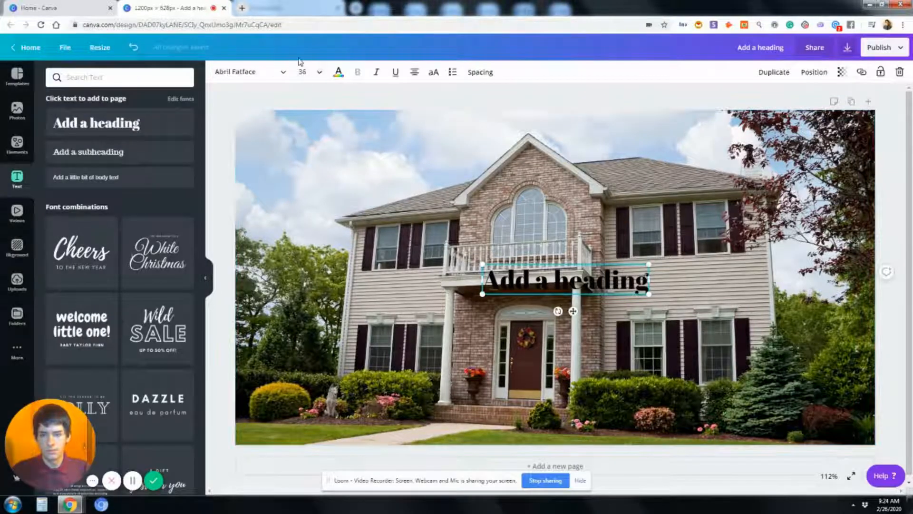
{"action": "left_click", "coordinate": [339, 72]}
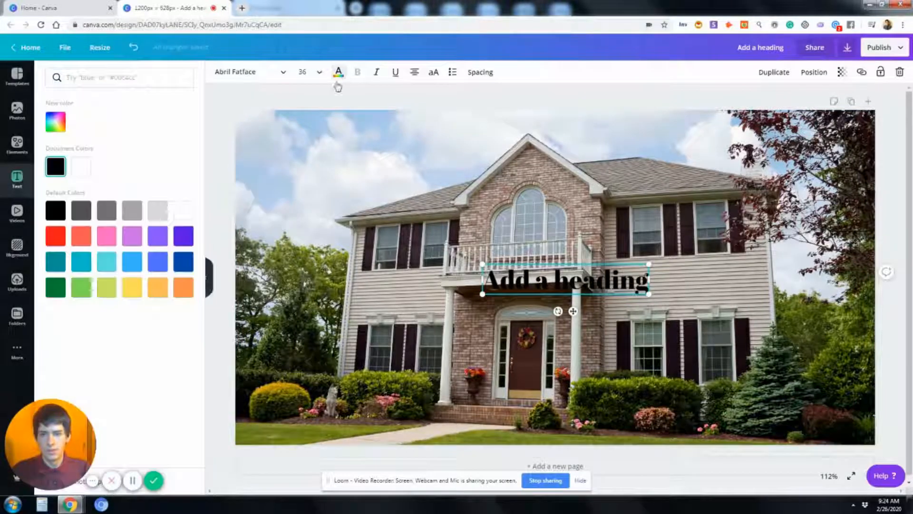
{"action": "left_click", "coordinate": [56, 236]}
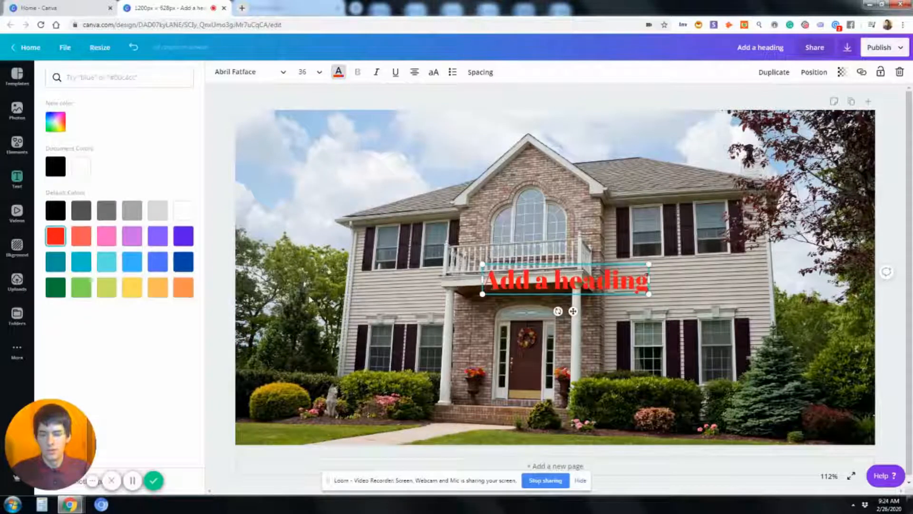
- Set the heading's font size to 56 and scale the text up further to about 63.8
{"action": "left_click", "coordinate": [321, 71]}
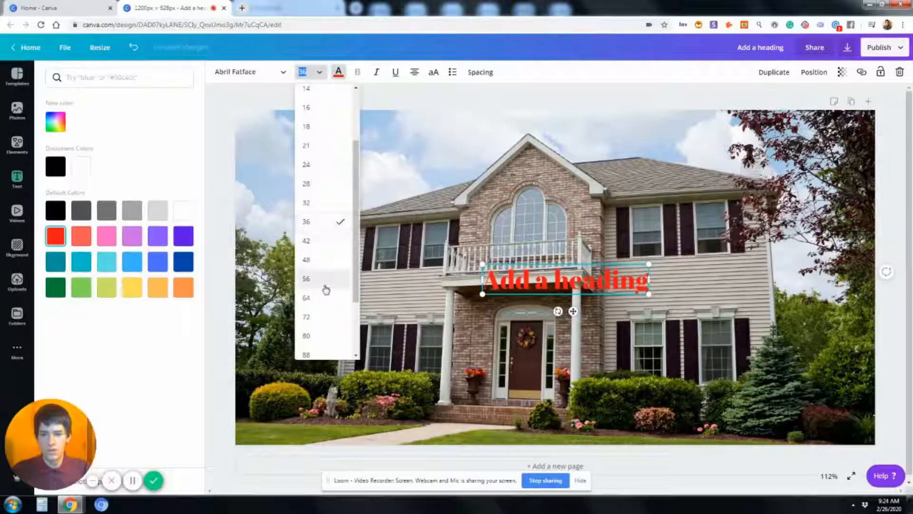
{"action": "left_click", "coordinate": [342, 286]}
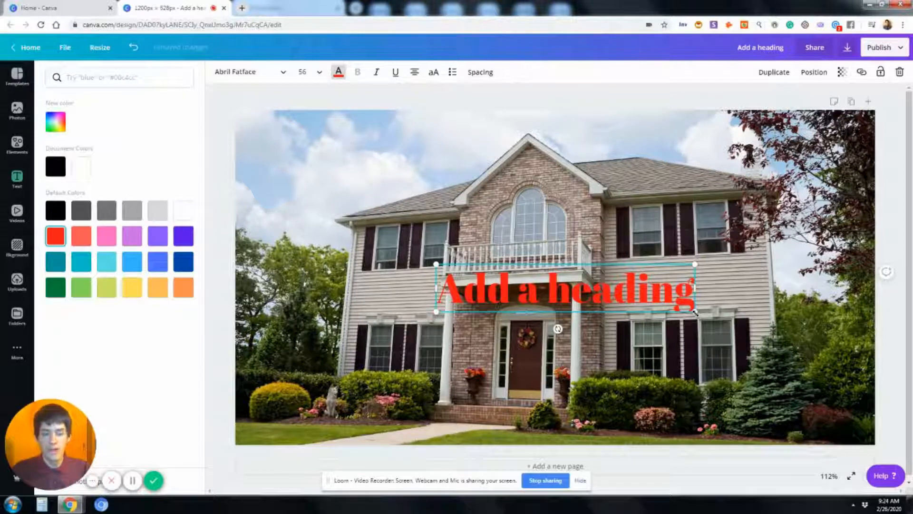
{"action": "left_click_drag", "start_coordinate": [695, 312], "coordinate": [750, 327]}
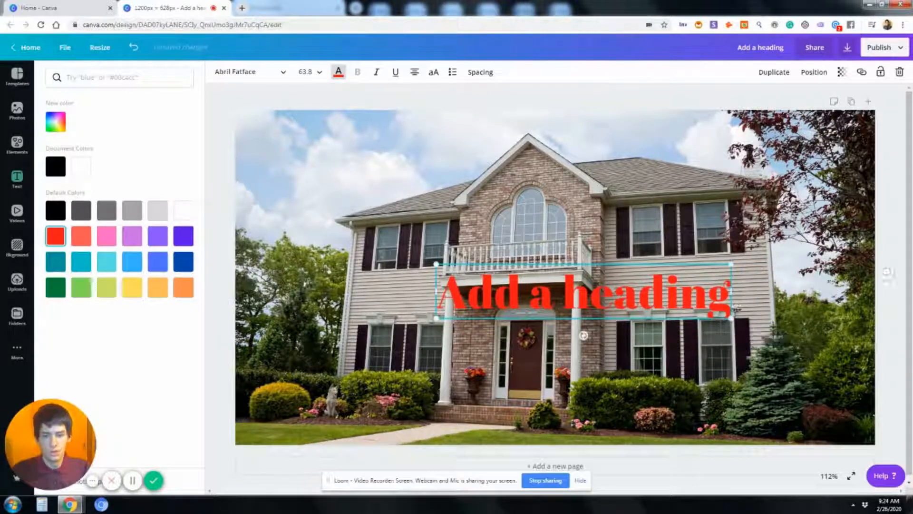
- Widen the heading's text box so its right edge reaches past the house over the trees
{"action": "left_click_drag", "start_coordinate": [734, 295], "coordinate": [806, 289]}
{"action": "right_click", "coordinate": [818, 296]}
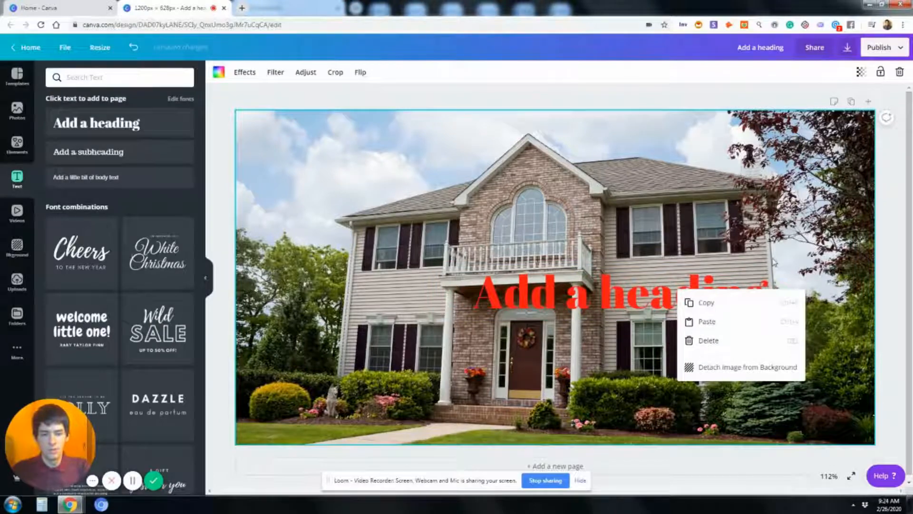
{"action": "left_click", "coordinate": [773, 262]}
{"action": "left_click", "coordinate": [807, 296]}
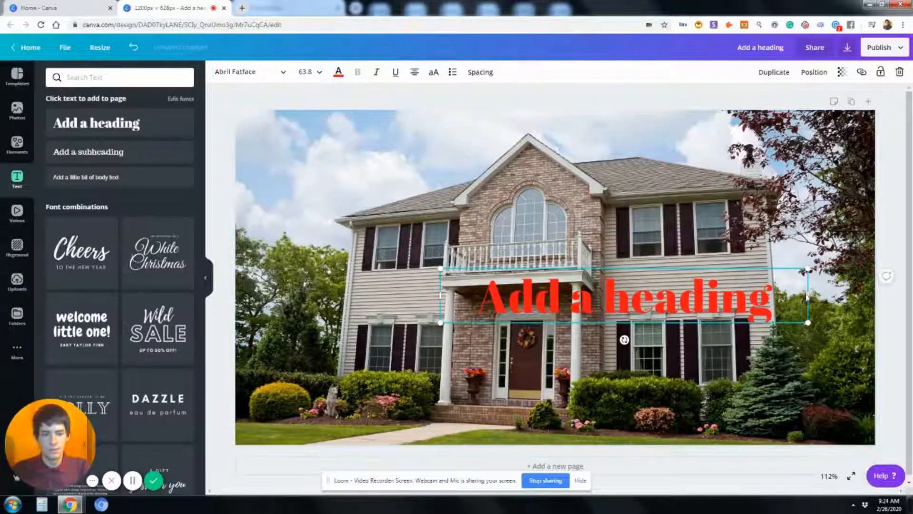
{"action": "left_click_drag", "start_coordinate": [807, 295], "coordinate": [835, 295]}
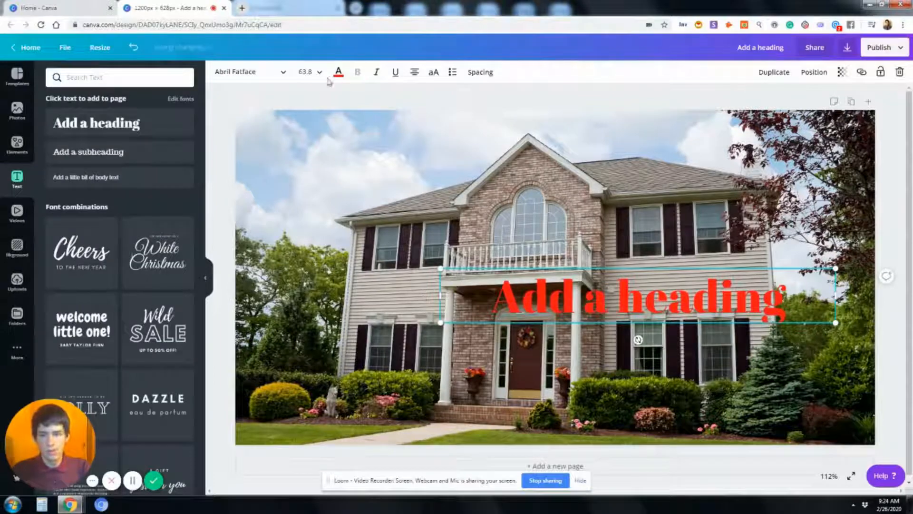
- Set the heading's font size to 96 and move the text box up so it sits mid-height over the house
{"action": "left_click", "coordinate": [317, 73]}
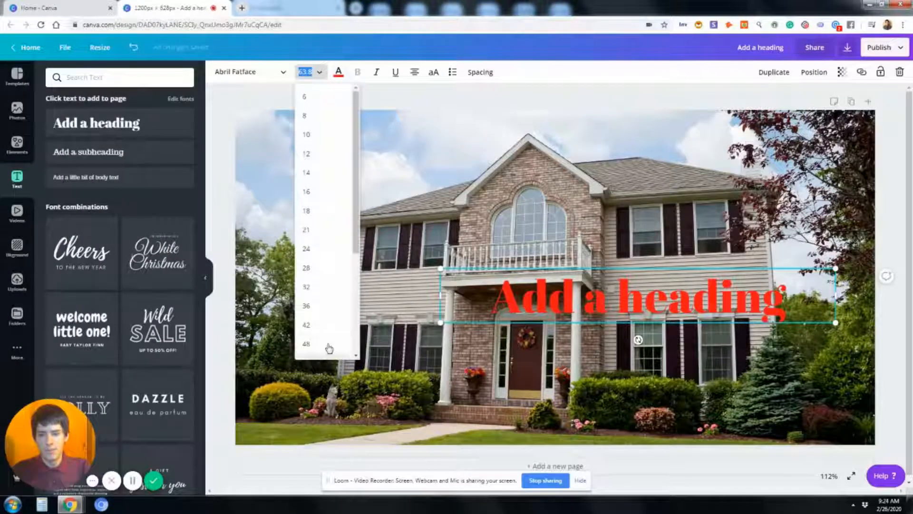
{"action": "scroll", "coordinate": [327, 346], "scroll_direction": "down", "scroll_amount": 3}
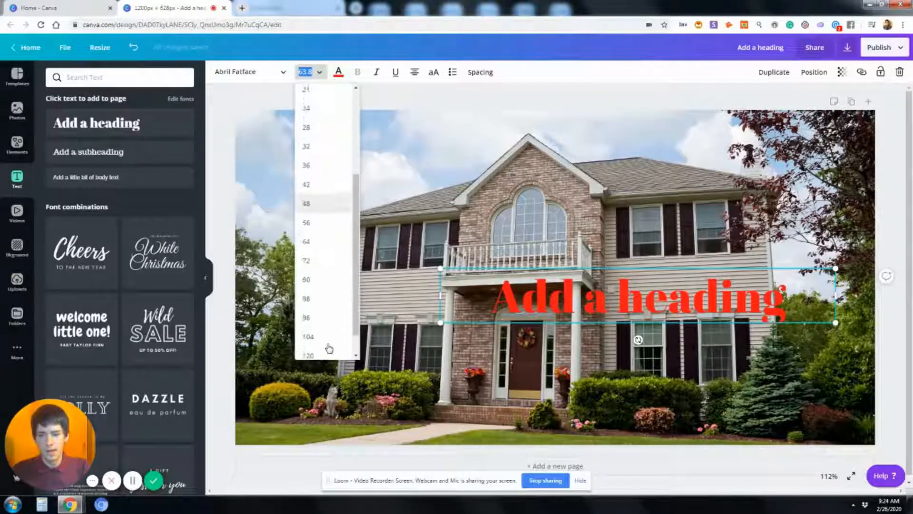
{"action": "left_click", "coordinate": [312, 315]}
{"action": "left_click", "coordinate": [647, 284]}
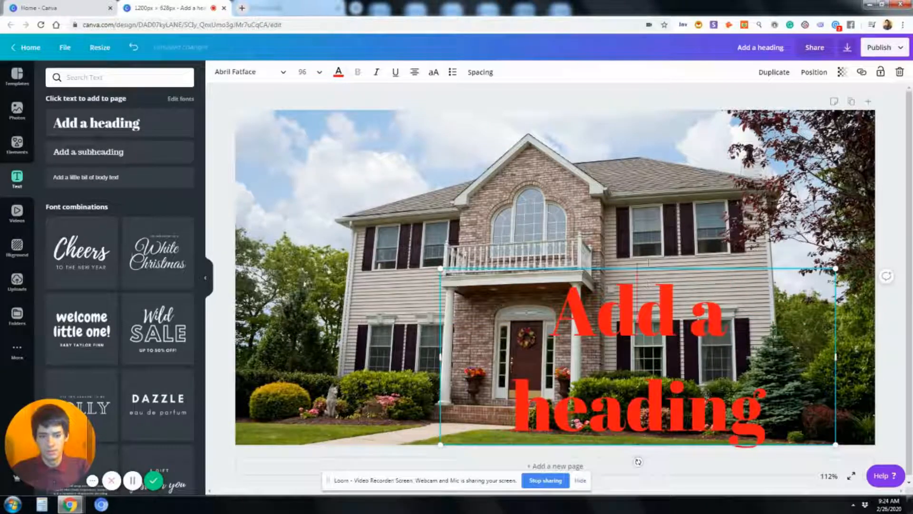
{"action": "left_click_drag", "start_coordinate": [647, 266], "coordinate": [658, 187]}
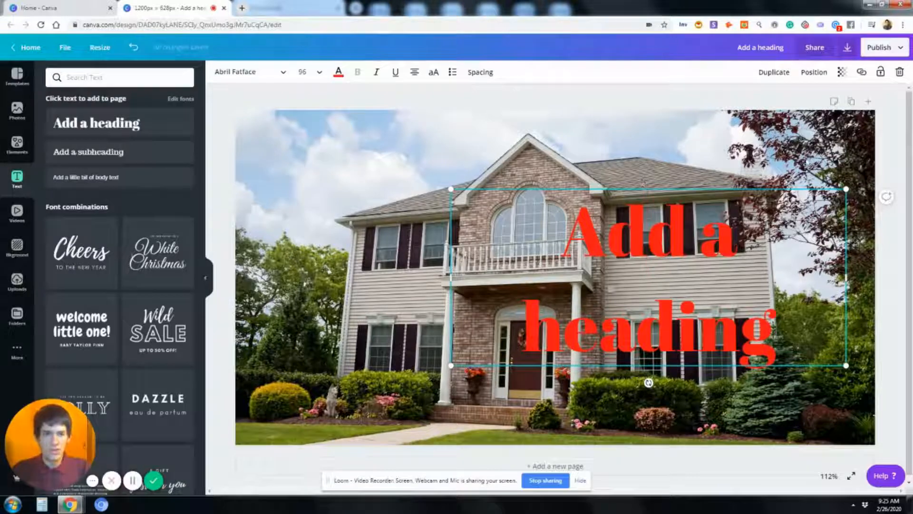
- Try different transparency levels on the house photo and on the heading
{"action": "left_click", "coordinate": [843, 72]}
{"action": "left_click", "coordinate": [766, 129]}
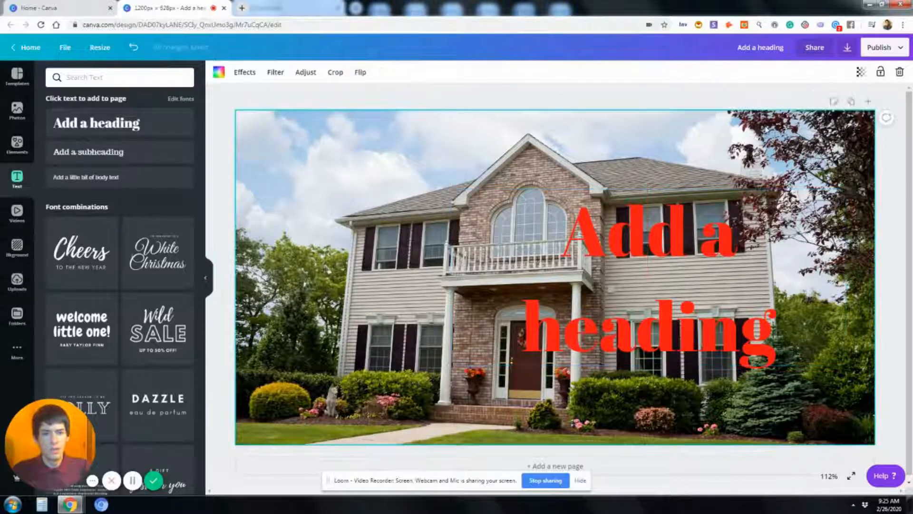
{"action": "left_click", "coordinate": [863, 74]}
{"action": "left_click_drag", "start_coordinate": [839, 97], "coordinate": [814, 97]}
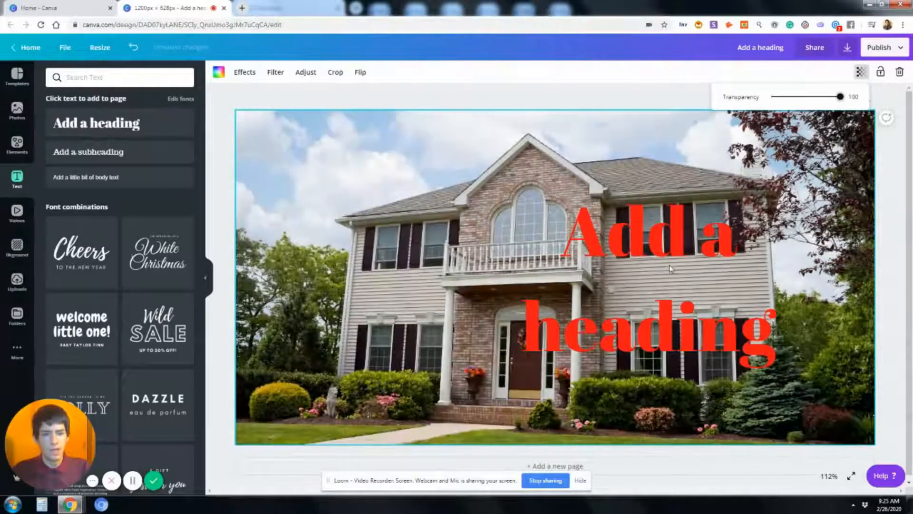
{"action": "left_click", "coordinate": [688, 243]}
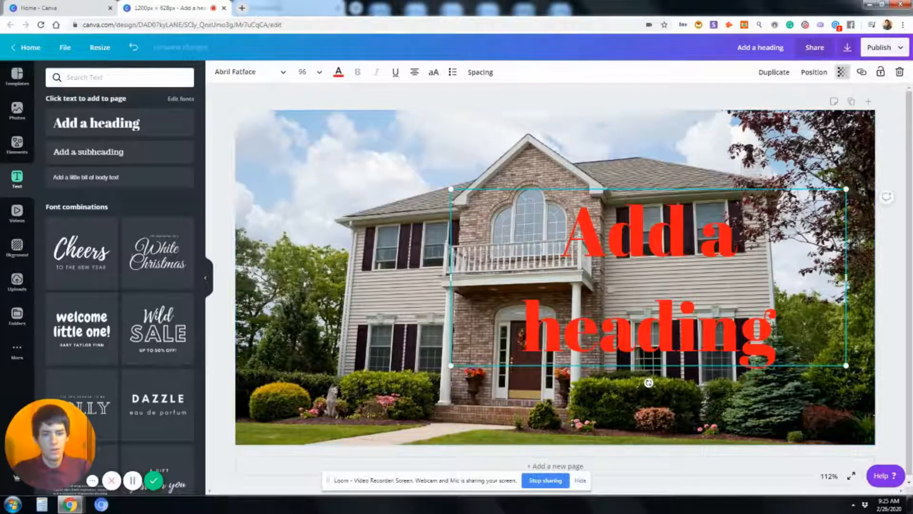
{"action": "left_click", "coordinate": [842, 72]}
{"action": "mouse_move", "coordinate": [818, 97]}
{"action": "left_mouse_down"}
{"action": "mouse_move", "coordinate": [790, 97]}
{"action": "mouse_move", "coordinate": [821, 97]}
{"action": "left_mouse_up"}
{"action": "left_click", "coordinate": [842, 71]}
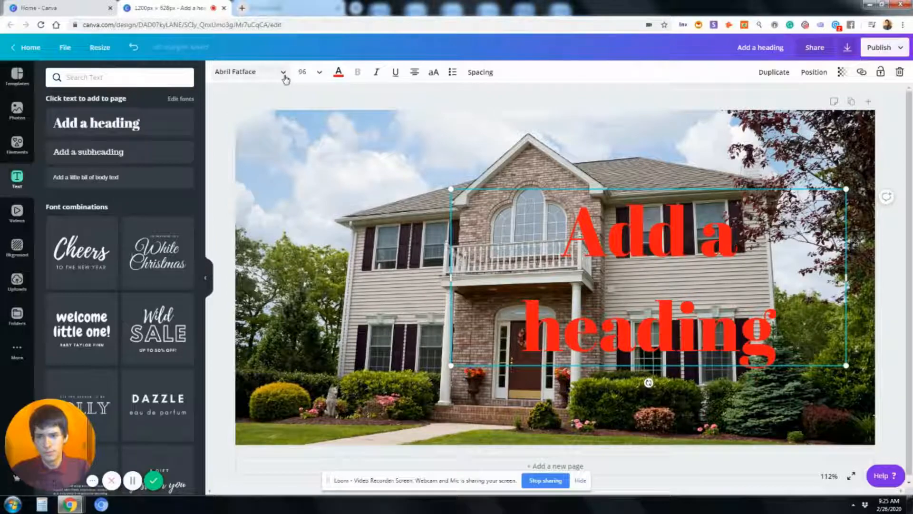
- Change the heading's font to Abang and format the text as a bulleted list
{"action": "left_click", "coordinate": [285, 76]}
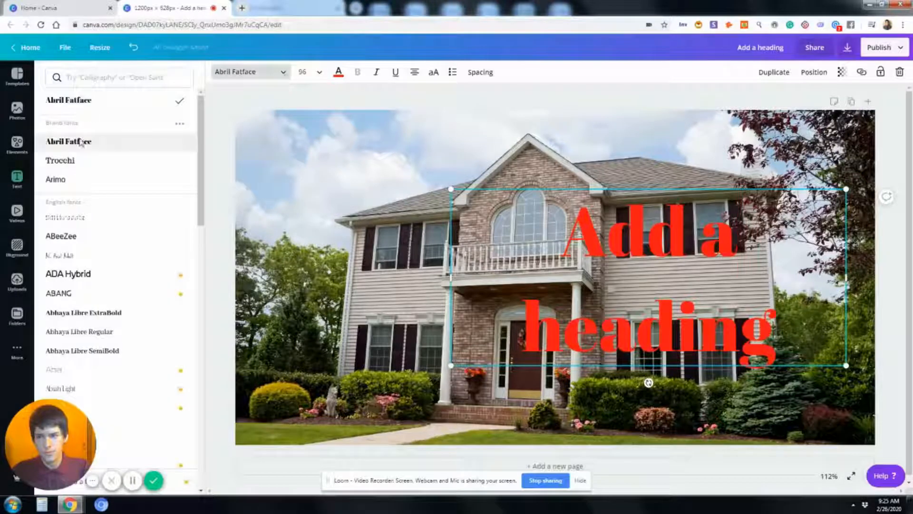
{"action": "left_click", "coordinate": [89, 293]}
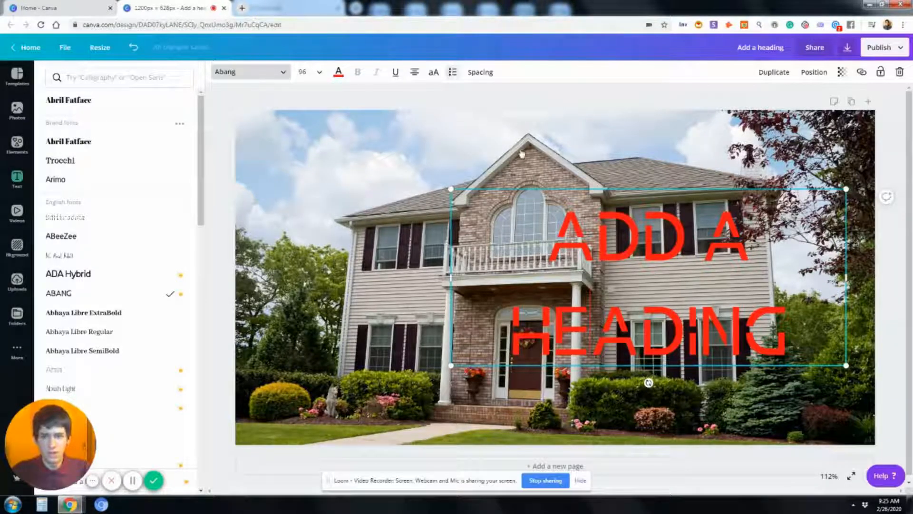
{"action": "left_click", "coordinate": [458, 72]}
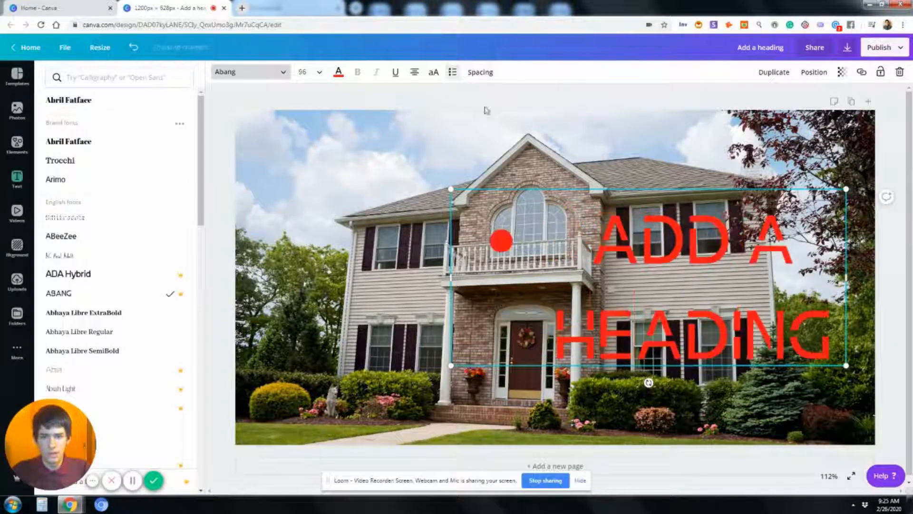
- Try left and justified alignment on the bulleted heading and leave it right-aligned
{"action": "left_click", "coordinate": [414, 72]}
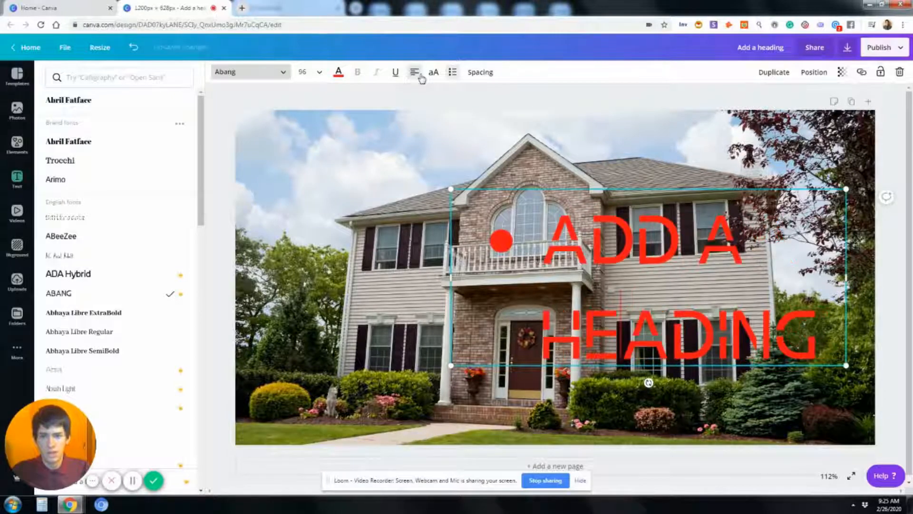
{"action": "left_click", "coordinate": [416, 73]}
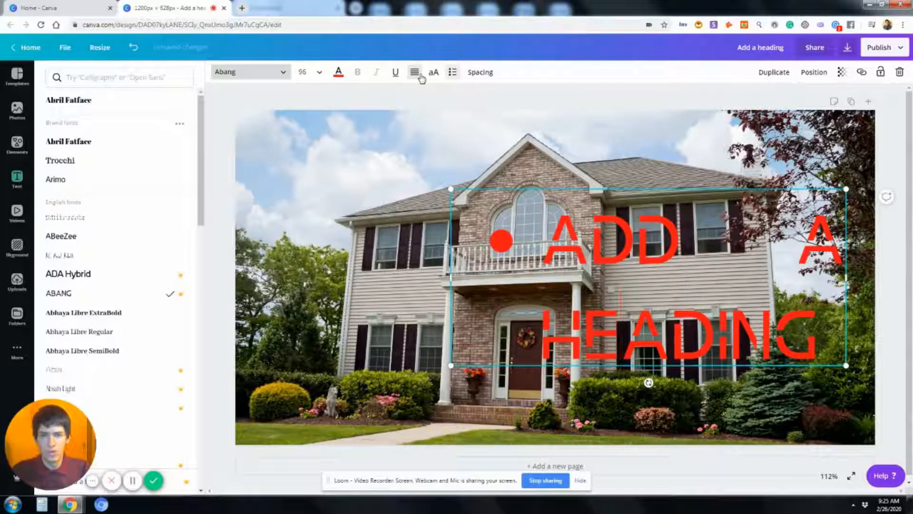
{"action": "left_click", "coordinate": [417, 74]}
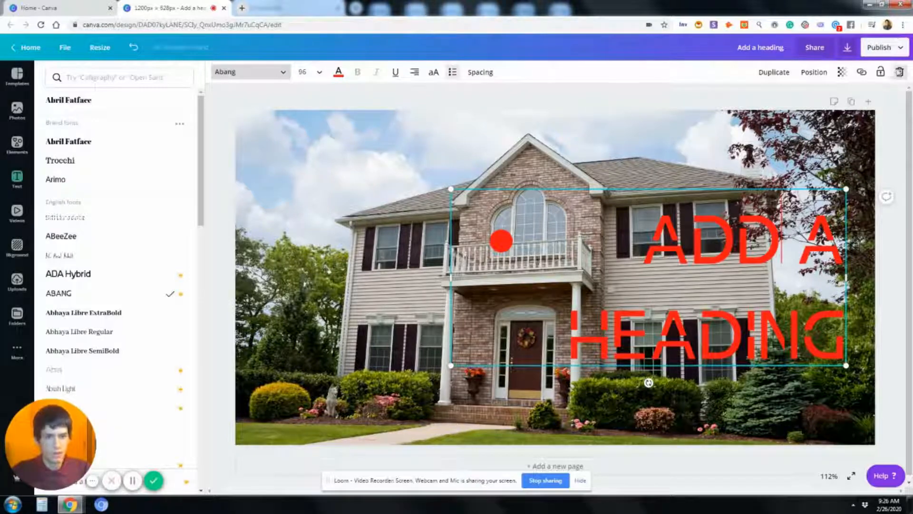
- Delete the heading from the house photo
{"action": "left_click", "coordinate": [899, 72]}
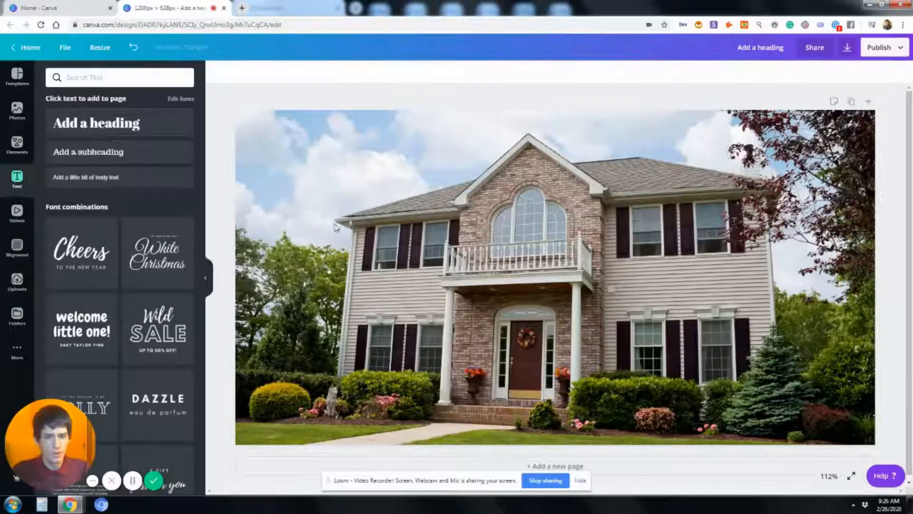
- Add the 15-second bridge video from Aerial Shots to the page and delete it again
{"action": "left_click", "coordinate": [21, 210]}
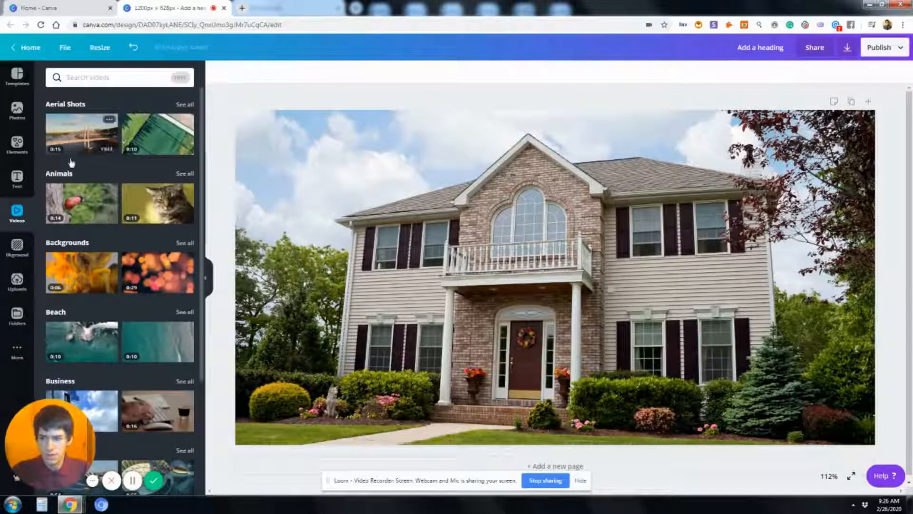
{"action": "left_click", "coordinate": [78, 140]}
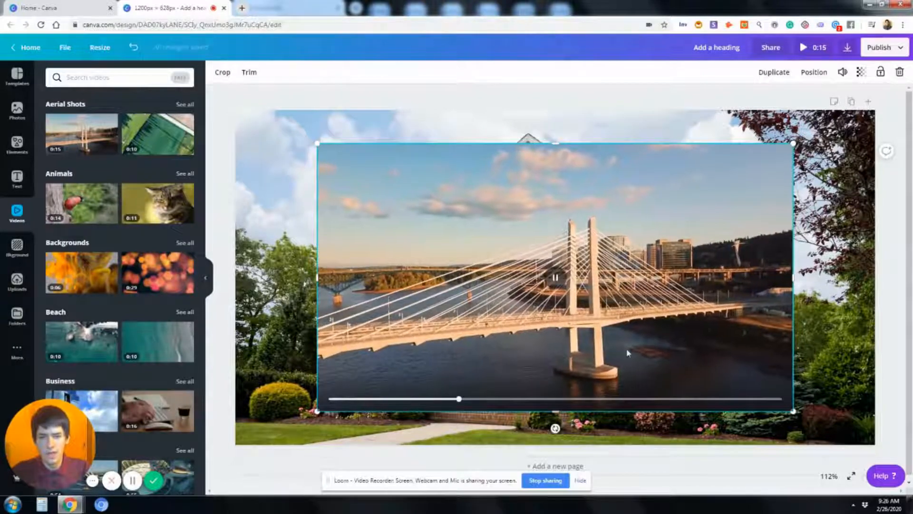
{"action": "left_click", "coordinate": [899, 72]}
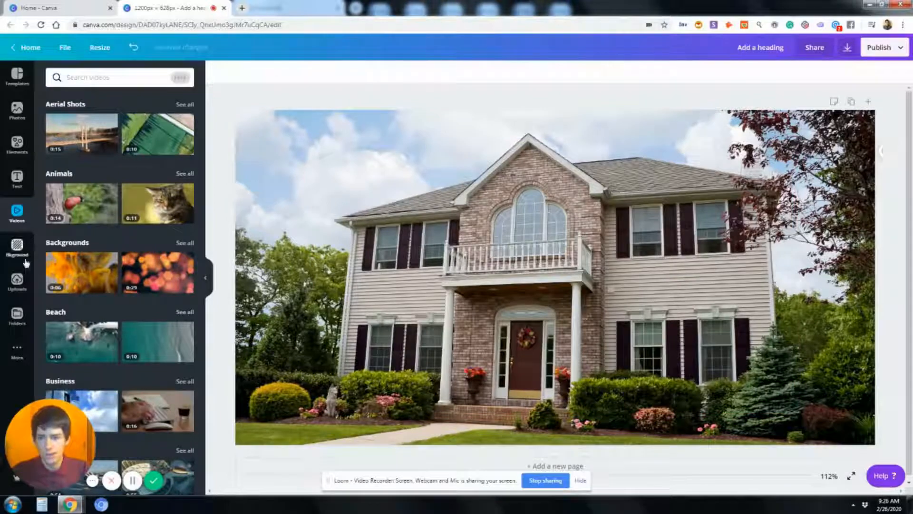
- Replace the house photo with the green palm leaf background
{"action": "left_click", "coordinate": [17, 247]}
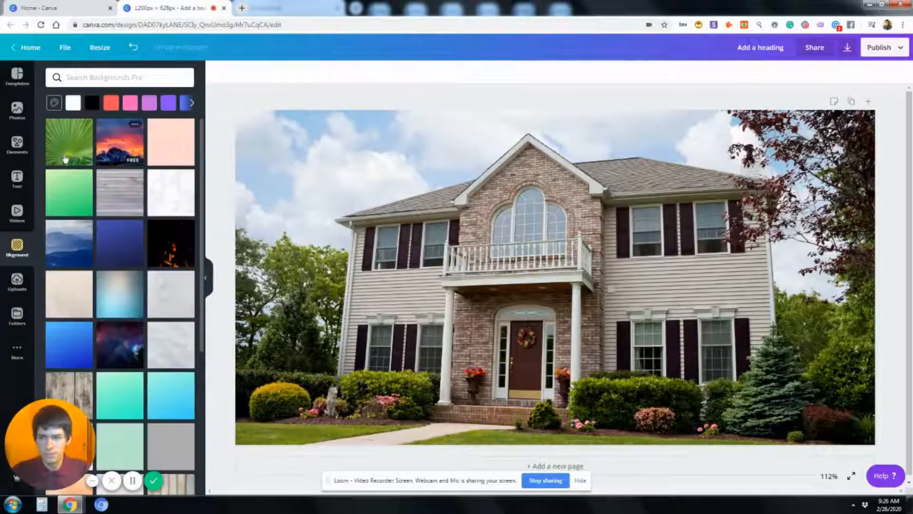
{"action": "left_click", "coordinate": [115, 180]}
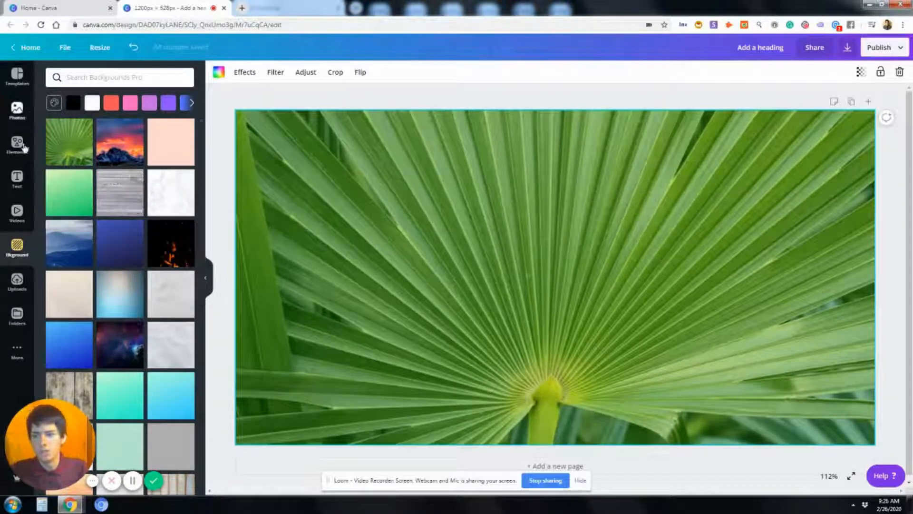
- Add the featured butterfly graphic, tilt it slightly counter-clockwise and delete it from the page
{"action": "left_click", "coordinate": [24, 148]}
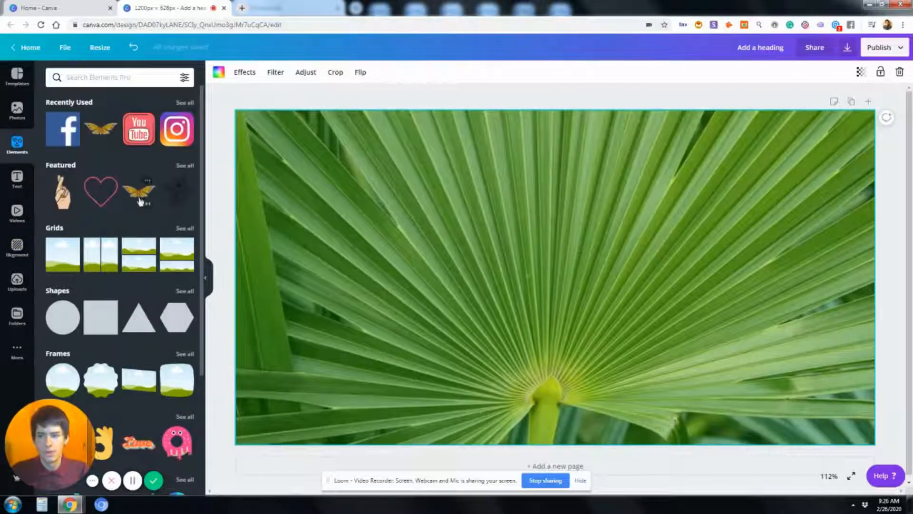
{"action": "left_click", "coordinate": [141, 202]}
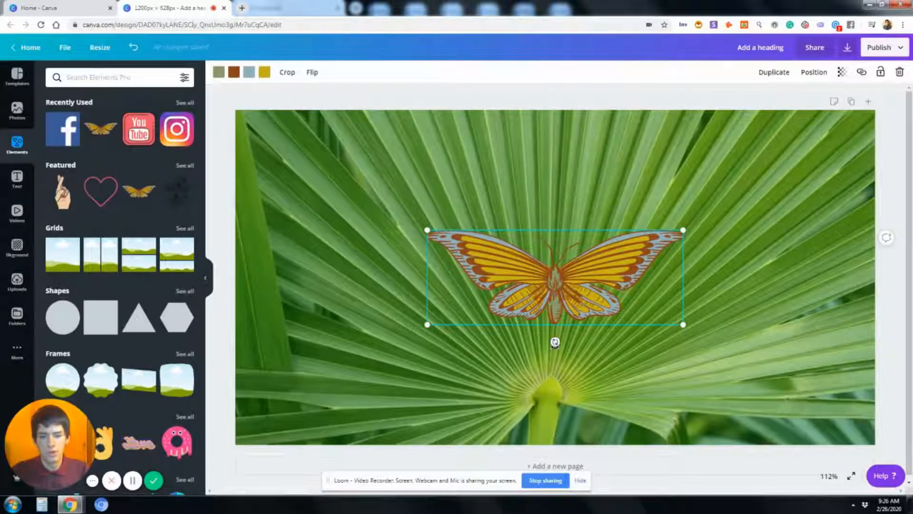
{"action": "left_click_drag", "start_coordinate": [555, 343], "coordinate": [587, 355]}
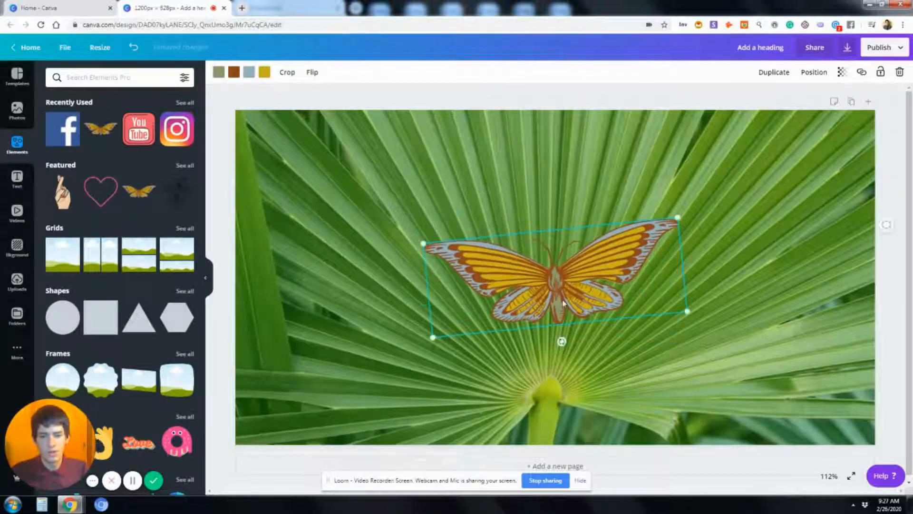
{"action": "left_click", "coordinate": [901, 72]}
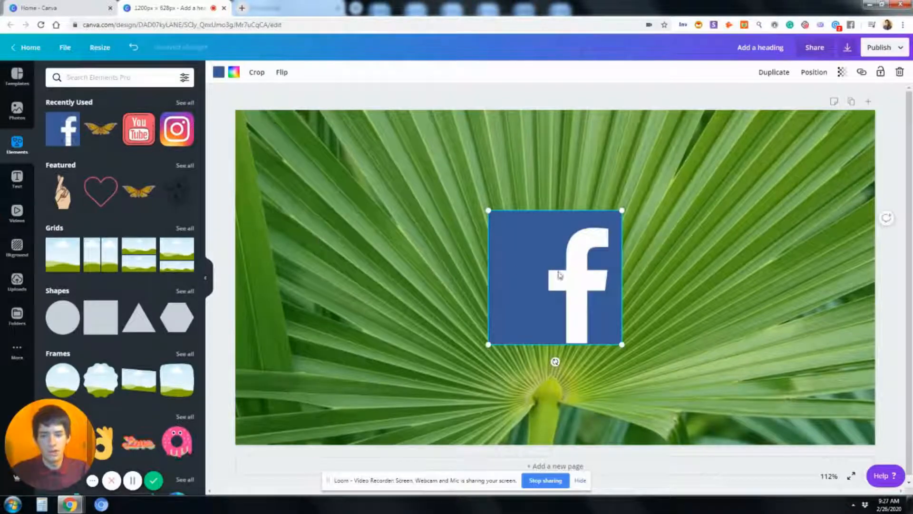
- Place a smaller Facebook icon in the lower-left corner of the design and delete it again
{"action": "left_click_drag", "start_coordinate": [556, 273], "coordinate": [349, 340]}
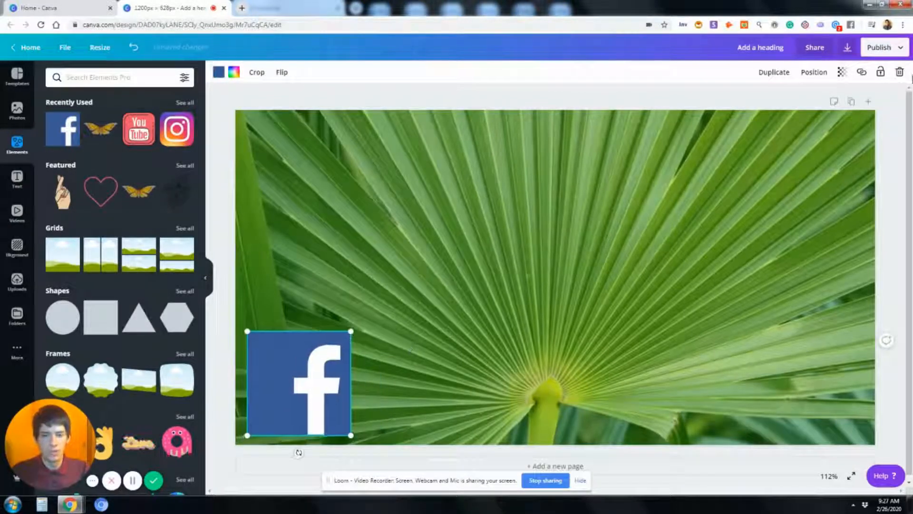
{"action": "left_click", "coordinate": [899, 72]}
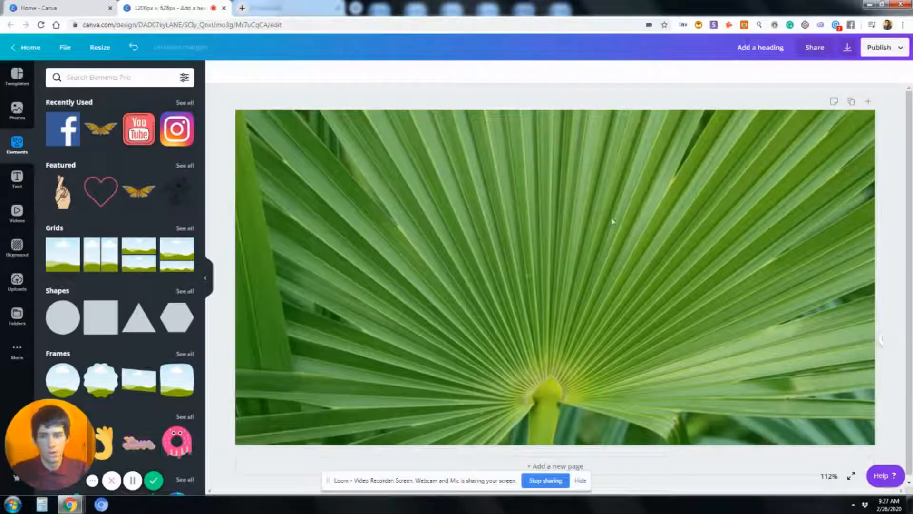
- Add the AK Marketing logo from the Logos folder to the page and delete it again
{"action": "left_click", "coordinate": [14, 325]}
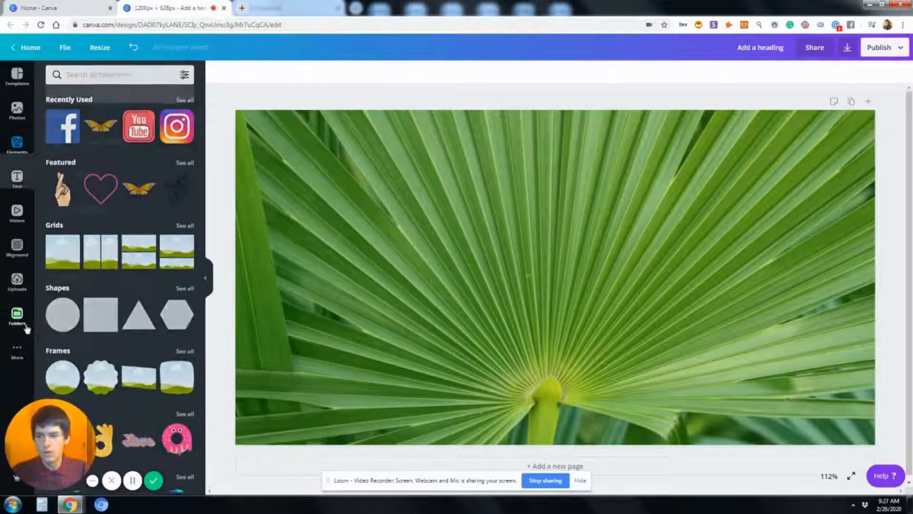
{"action": "left_click", "coordinate": [86, 260]}
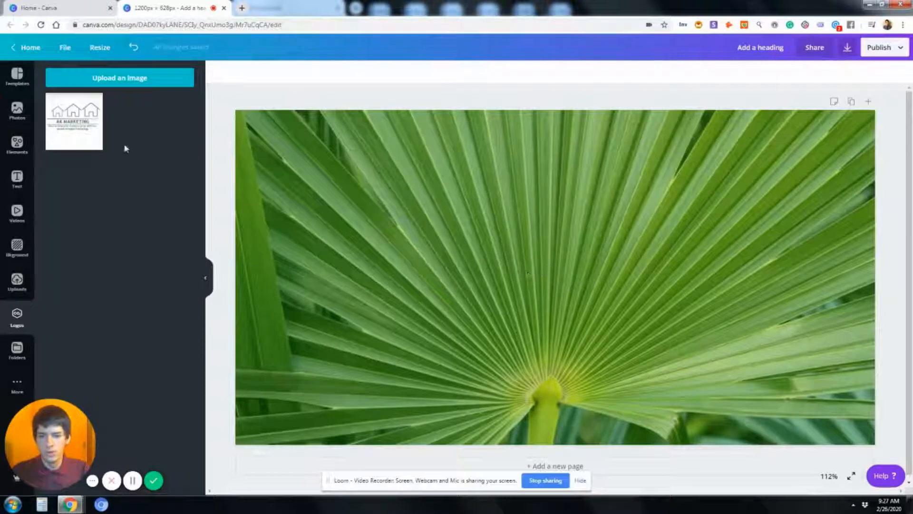
{"action": "left_click", "coordinate": [93, 134]}
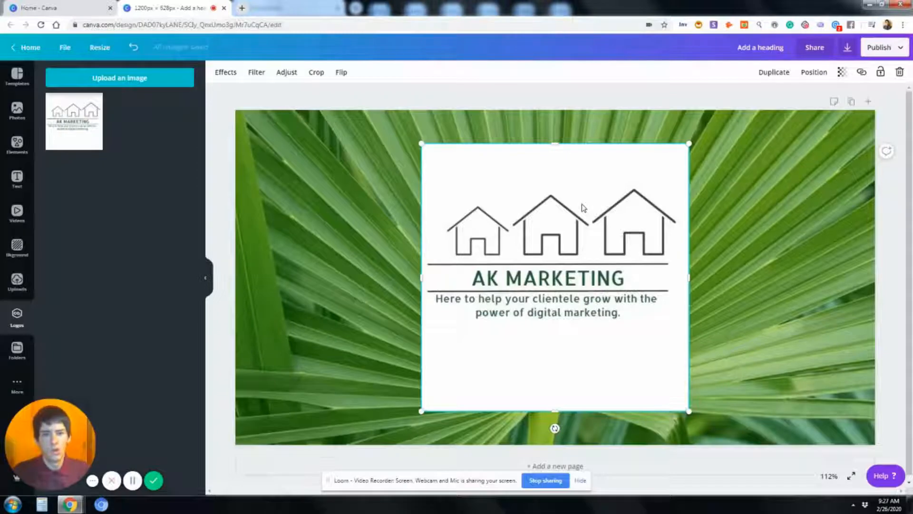
{"action": "left_click", "coordinate": [899, 72]}
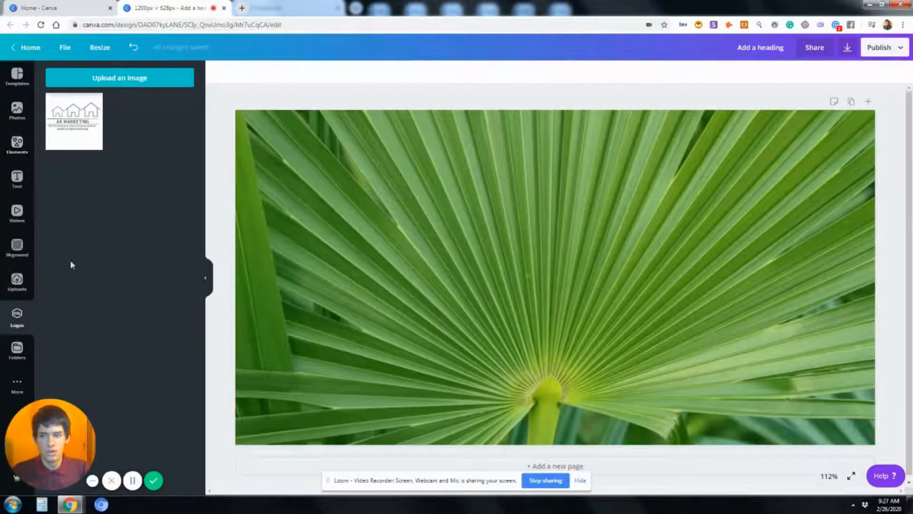
- Look through the uploaded images, the additional Canva apps and the Embeds options for web media
{"action": "left_click", "coordinate": [17, 291]}
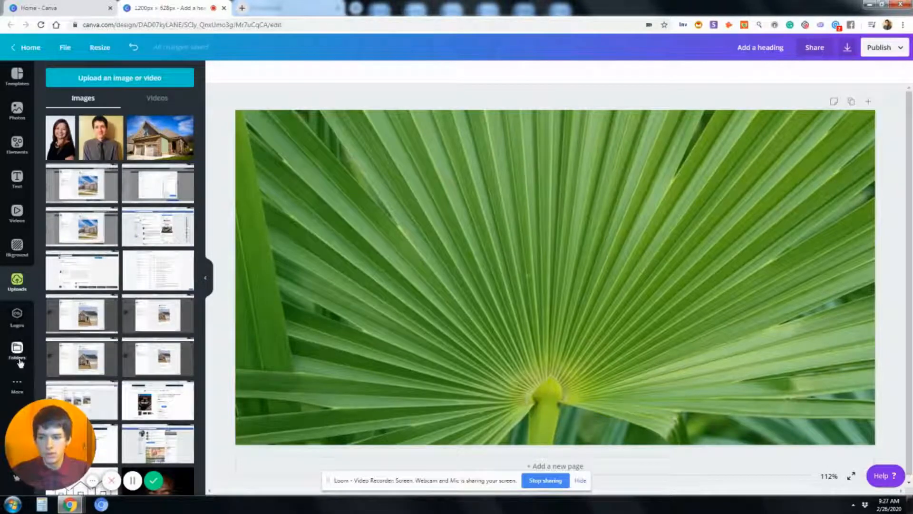
{"action": "left_click", "coordinate": [21, 383]}
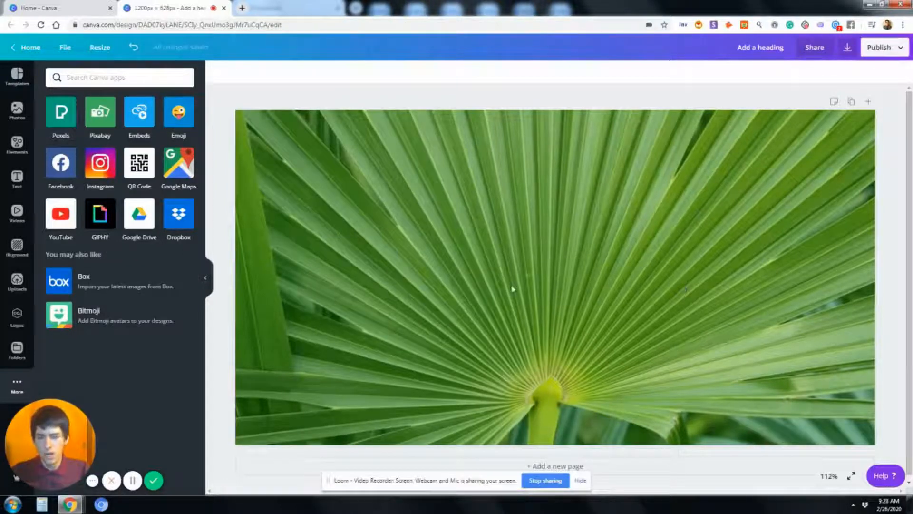
{"action": "left_click", "coordinate": [142, 113]}
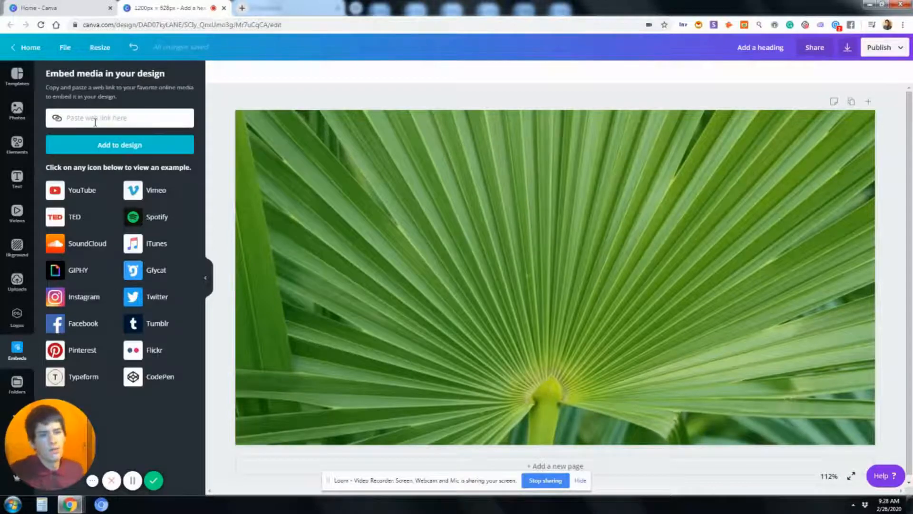
- Review the available download file types for the design and choose Animation
{"action": "left_click", "coordinate": [847, 47]}
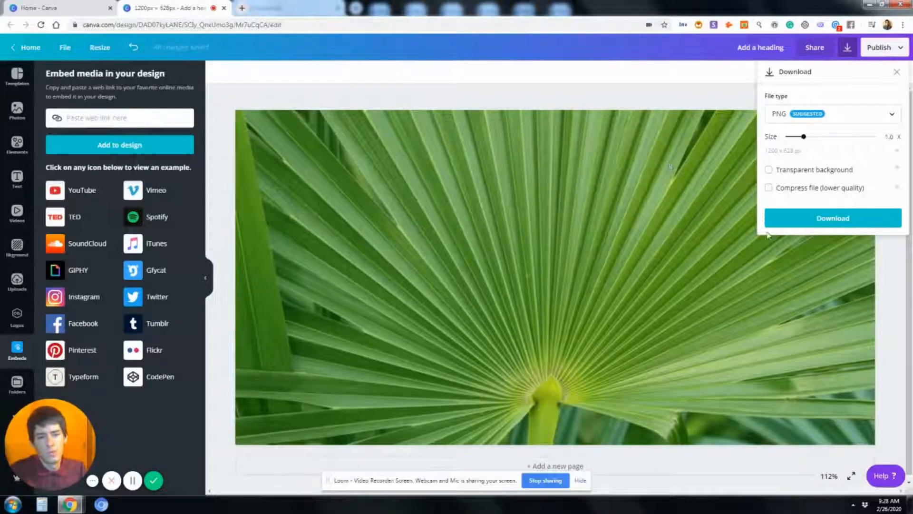
{"action": "left_click", "coordinate": [886, 114]}
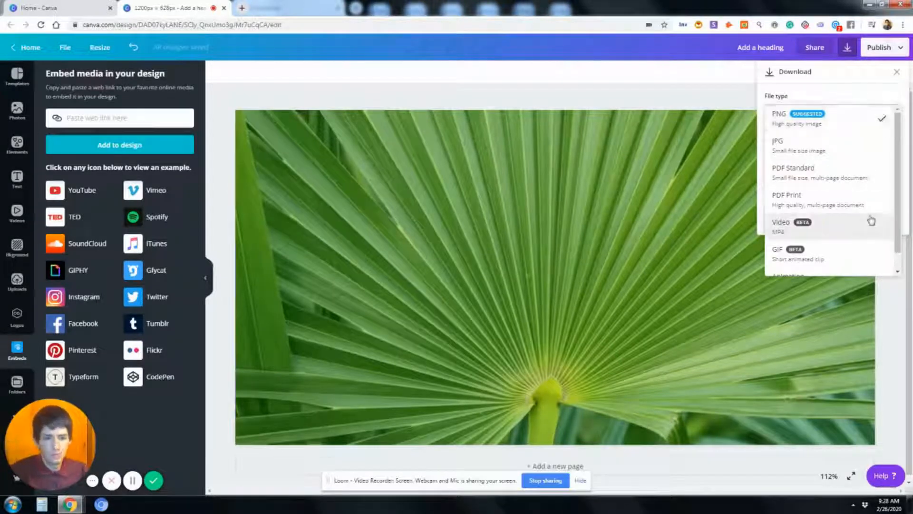
{"action": "scroll", "coordinate": [871, 220], "scroll_direction": "down", "scroll_amount": 1}
{"action": "scroll", "coordinate": [830, 129], "scroll_direction": "up", "scroll_amount": 1}
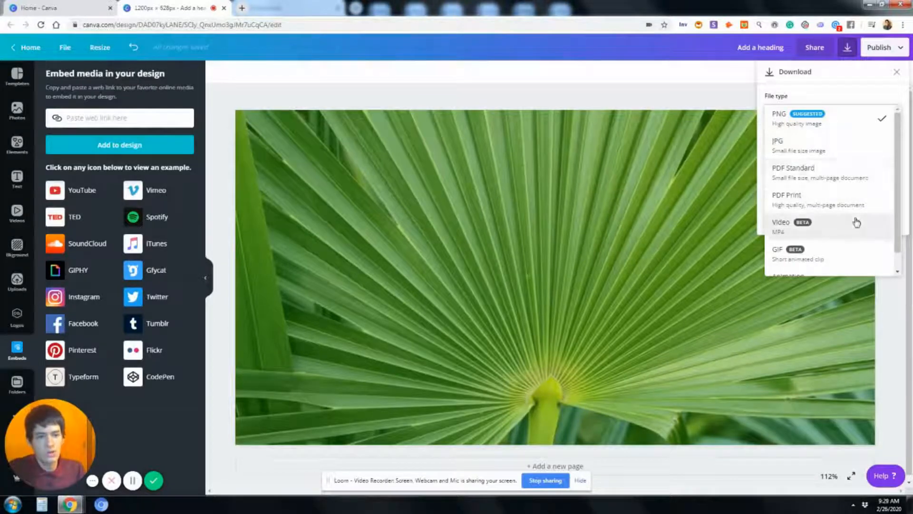
{"action": "scroll", "coordinate": [856, 225], "scroll_direction": "down", "scroll_amount": 1}
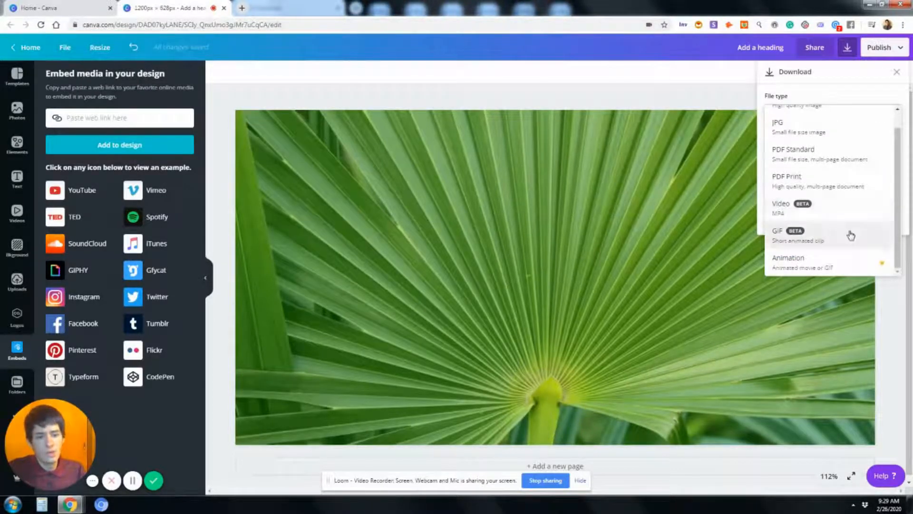
{"action": "left_click", "coordinate": [829, 273]}
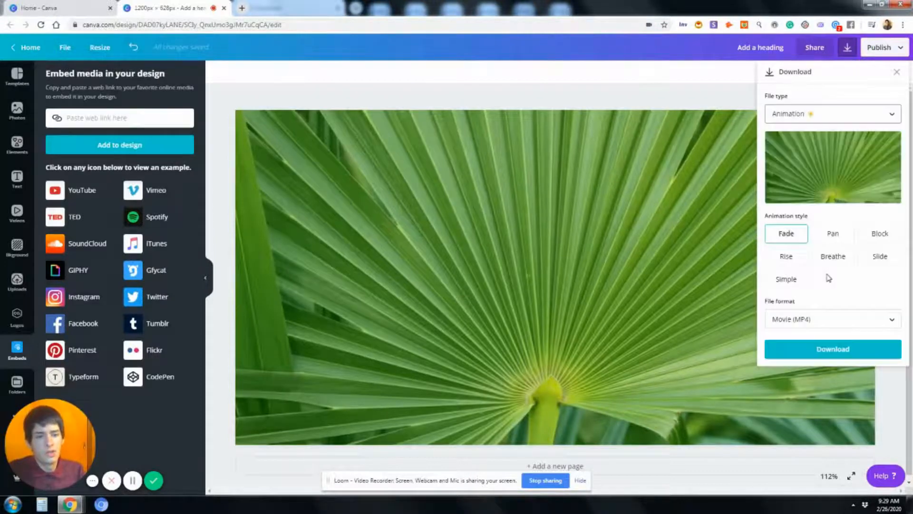
- Check the animation file formats, preview the Rise, Pan and Breathe styles, and close the download options without downloading
{"action": "left_click", "coordinate": [851, 325]}
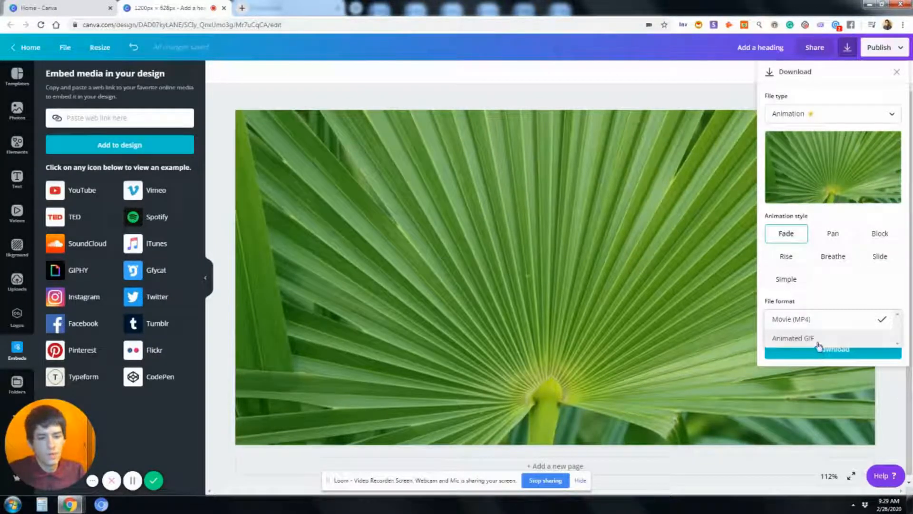
{"action": "left_click", "coordinate": [834, 237]}
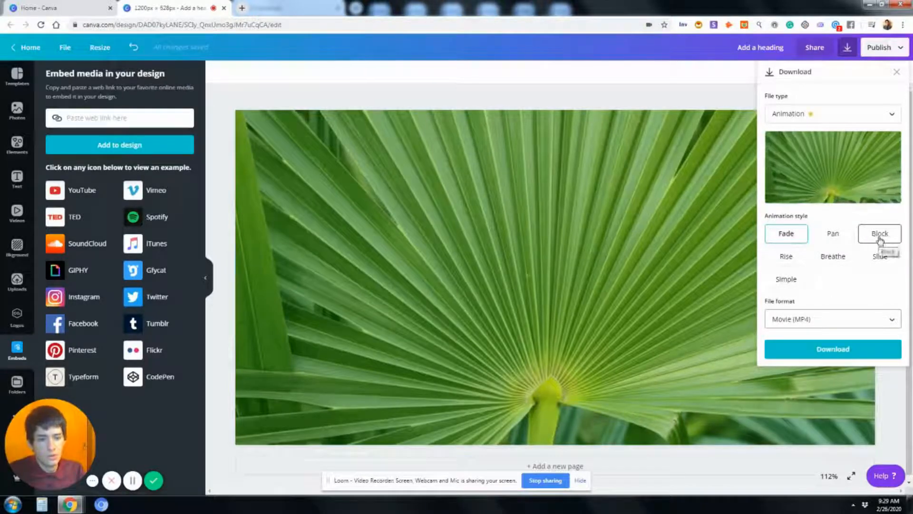
{"action": "left_click", "coordinate": [786, 257]}
{"action": "left_click", "coordinate": [833, 239]}
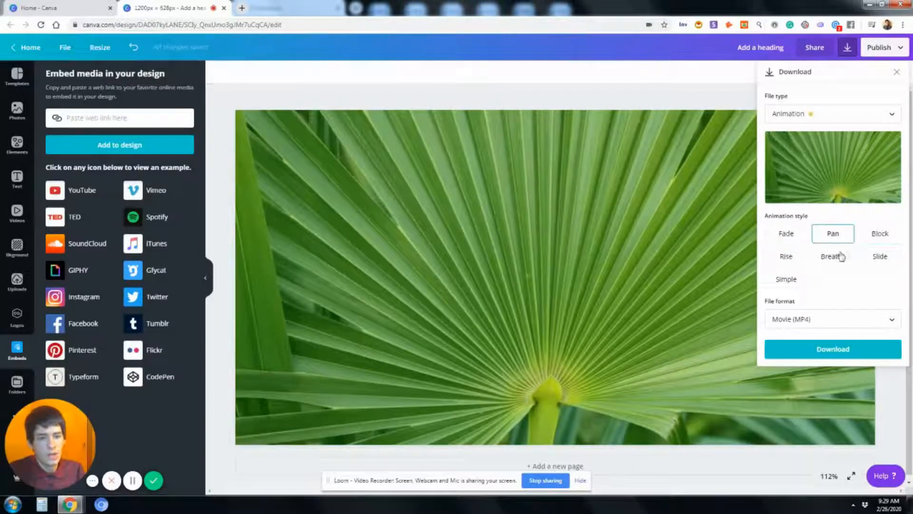
{"action": "left_click", "coordinate": [837, 261]}
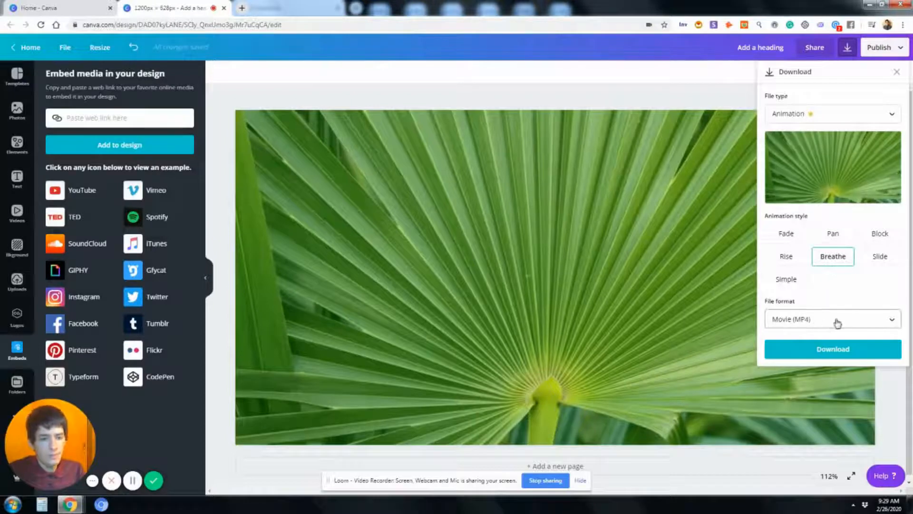
{"action": "left_click", "coordinate": [826, 119]}
{"action": "left_click", "coordinate": [718, 160]}
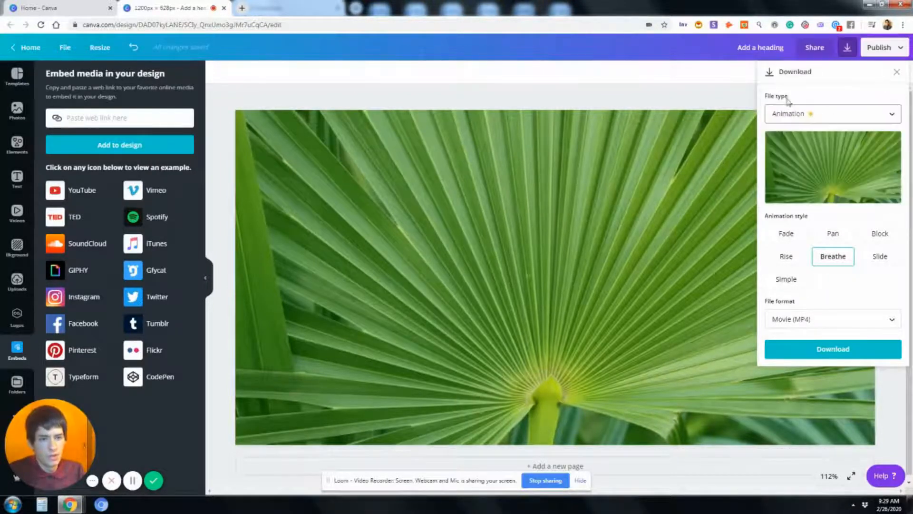
{"action": "left_click", "coordinate": [850, 47]}
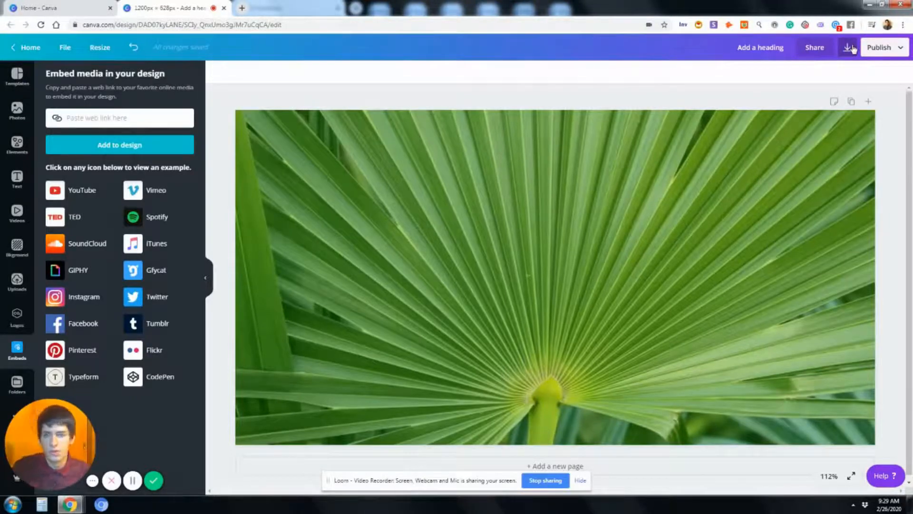